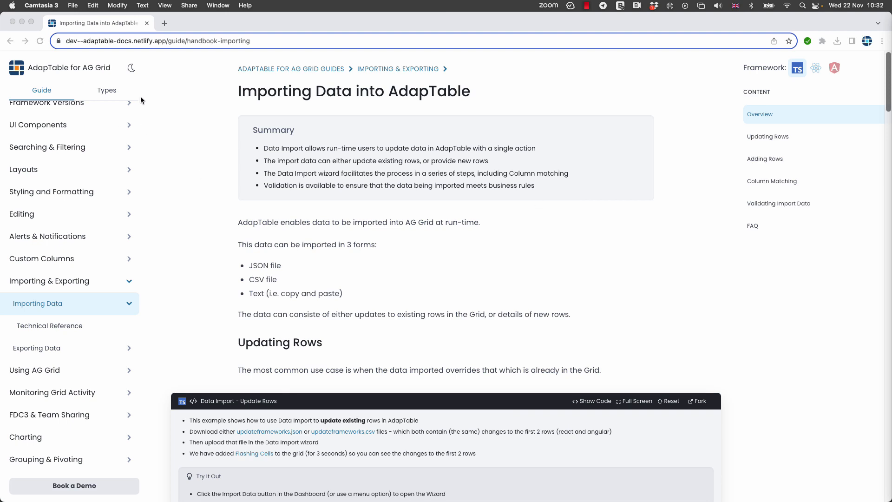
Step: Download updateframeworks.json from the Update Rows example and inspect its contents in the Downloads folder
{"action": "scroll", "coordinate": [317, 228], "scroll_direction": "down", "scroll_amount": 1}
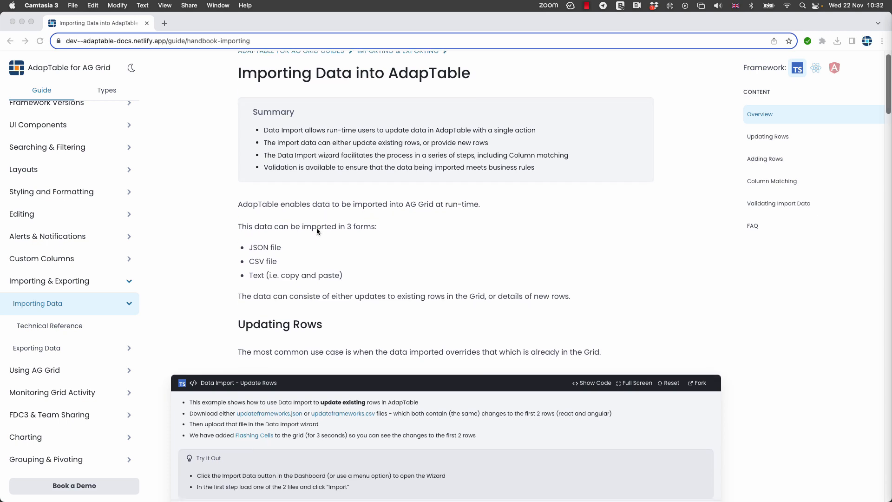
{"action": "scroll", "coordinate": [317, 231], "scroll_direction": "down", "scroll_amount": 2}
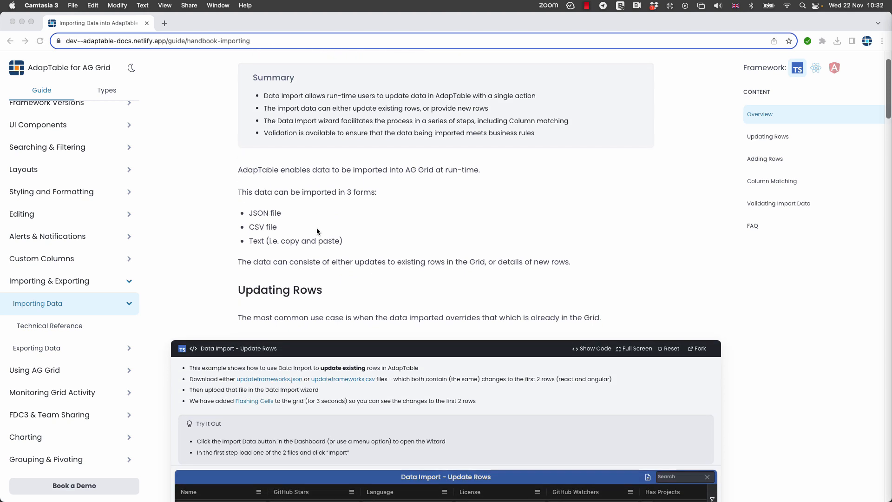
{"action": "scroll", "coordinate": [317, 231], "scroll_direction": "down", "scroll_amount": 10}
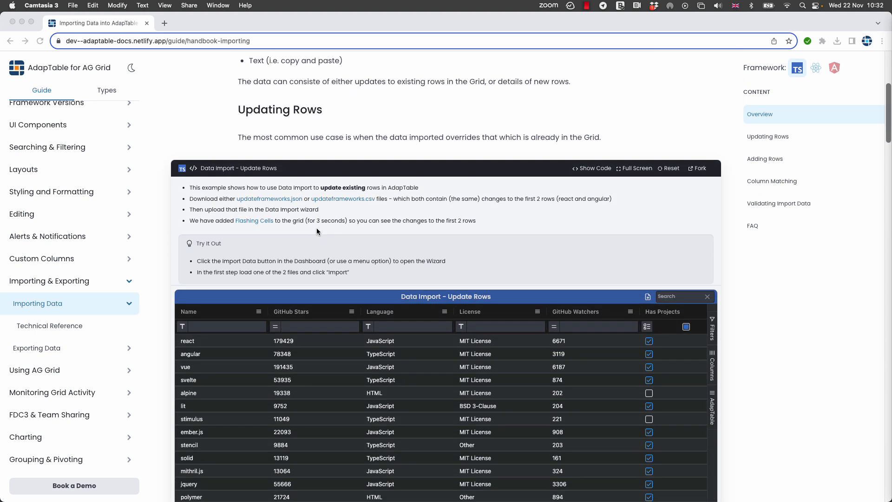
{"action": "scroll", "coordinate": [317, 231], "scroll_direction": "down", "scroll_amount": 3}
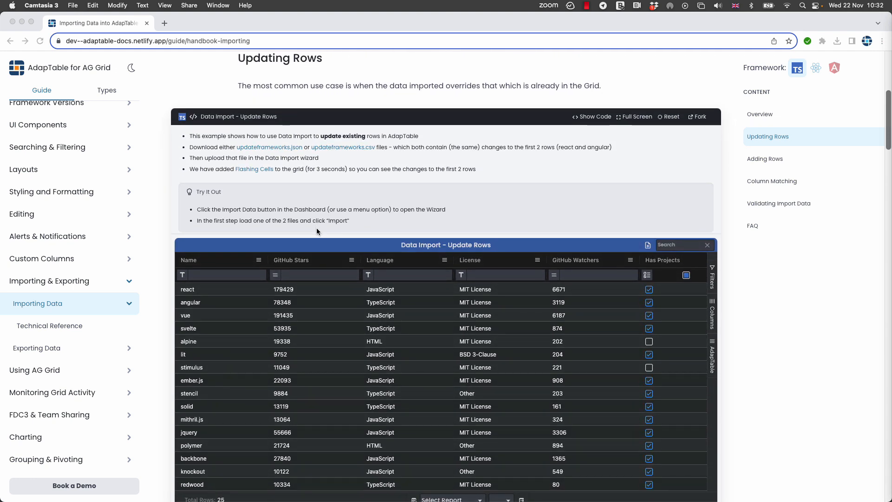
{"action": "scroll", "coordinate": [317, 229], "scroll_direction": "down", "scroll_amount": 2}
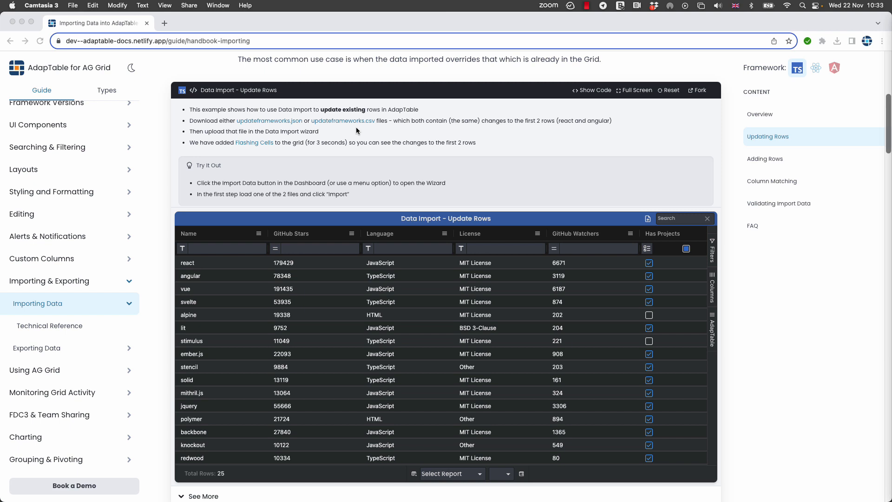
{"action": "left_click", "coordinate": [333, 130]}
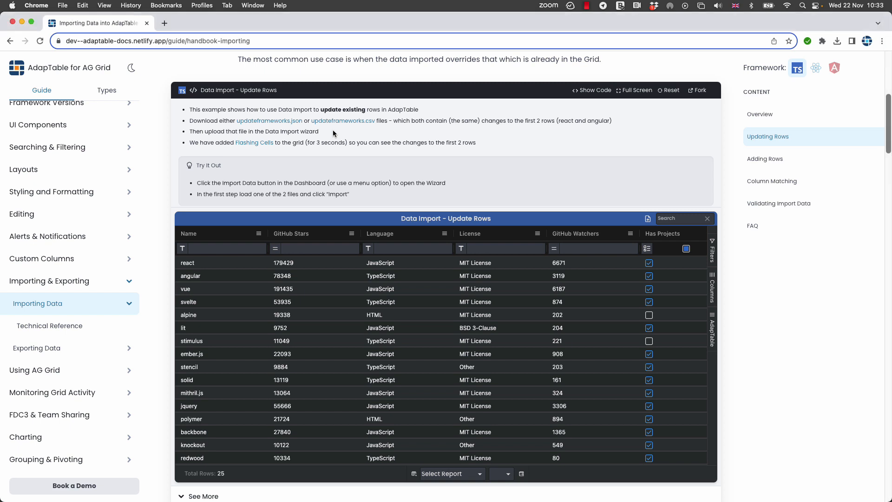
{"action": "left_click", "coordinate": [276, 122]}
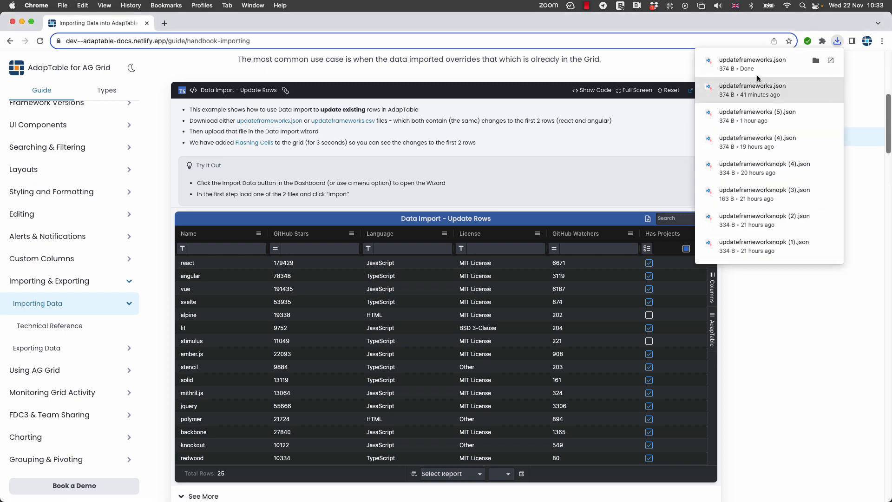
{"action": "left_click", "coordinate": [816, 61]}
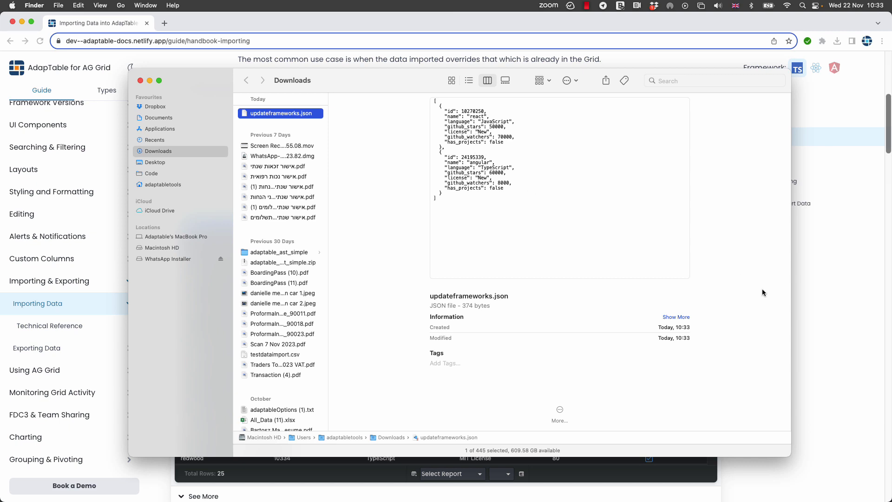
{"action": "left_click", "coordinate": [796, 480]}
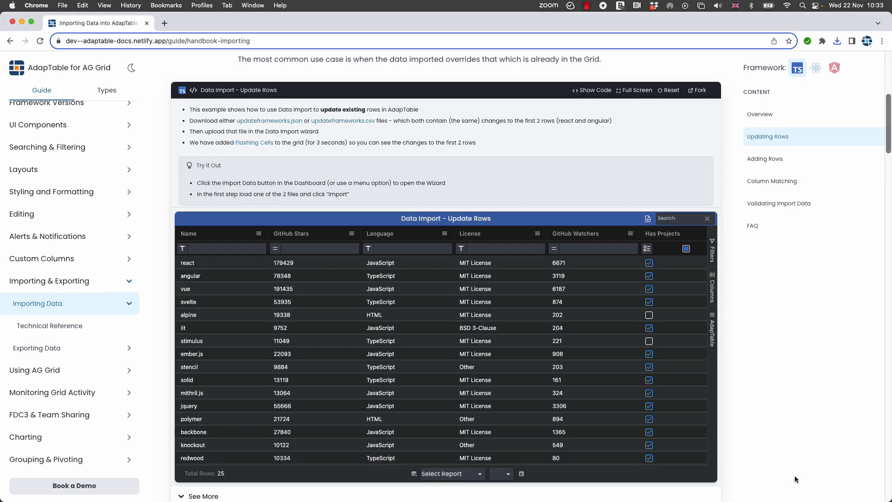
Step: Open the data import wizard for the Update Rows grid and load updateframeworks.json as the import file
{"action": "left_click", "coordinate": [649, 220]}
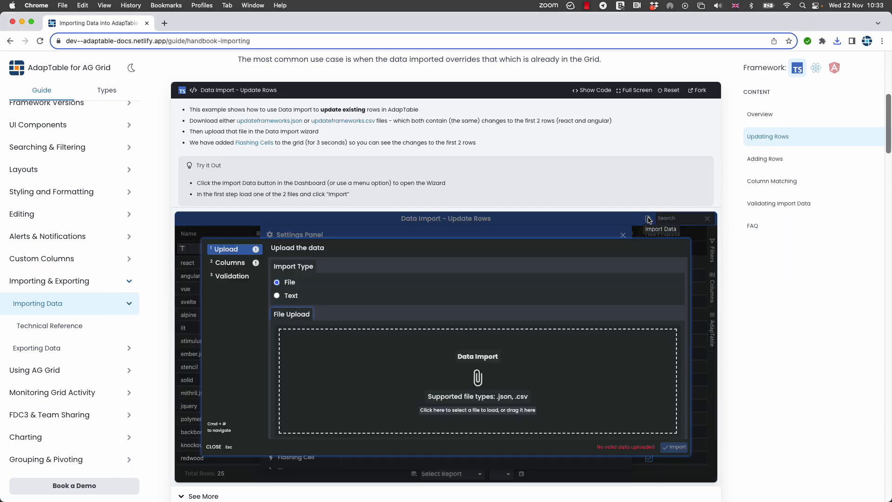
{"action": "left_click", "coordinate": [472, 411]}
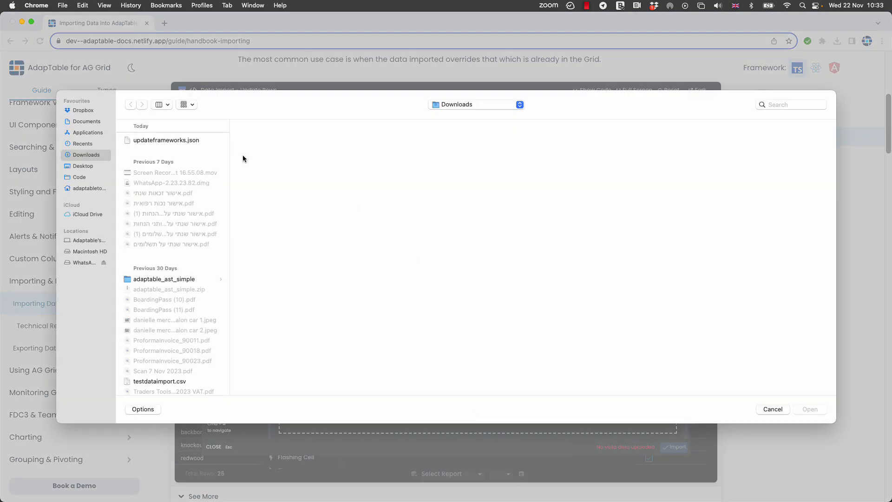
{"action": "left_click", "coordinate": [186, 141]}
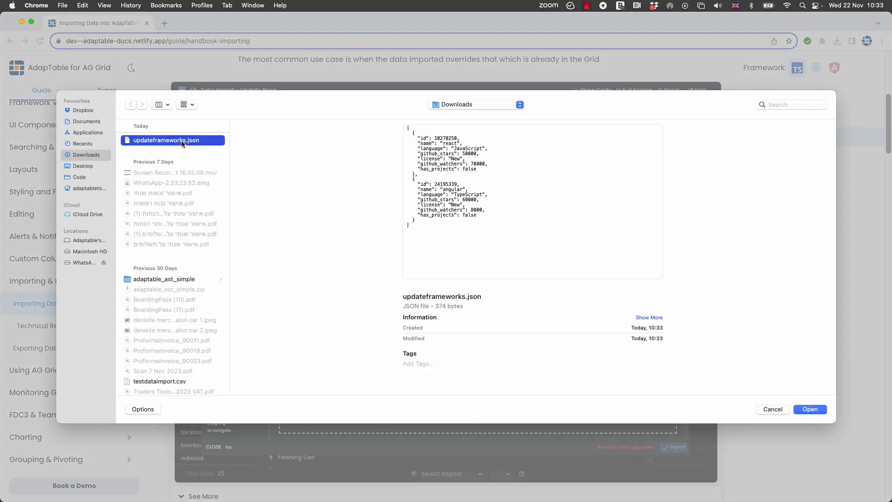
{"action": "left_click", "coordinate": [810, 408]}
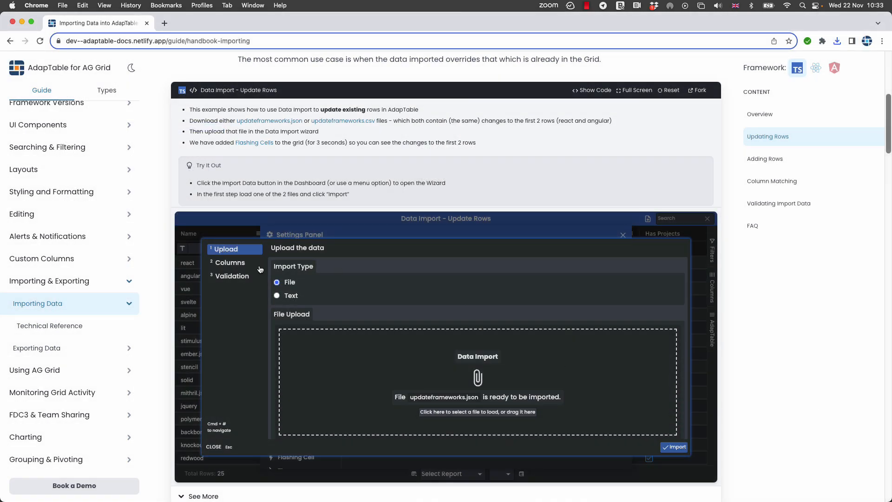
Step: Check the column matching and validation preview, and import the updated rows into the grid
{"action": "left_click", "coordinate": [226, 270]}
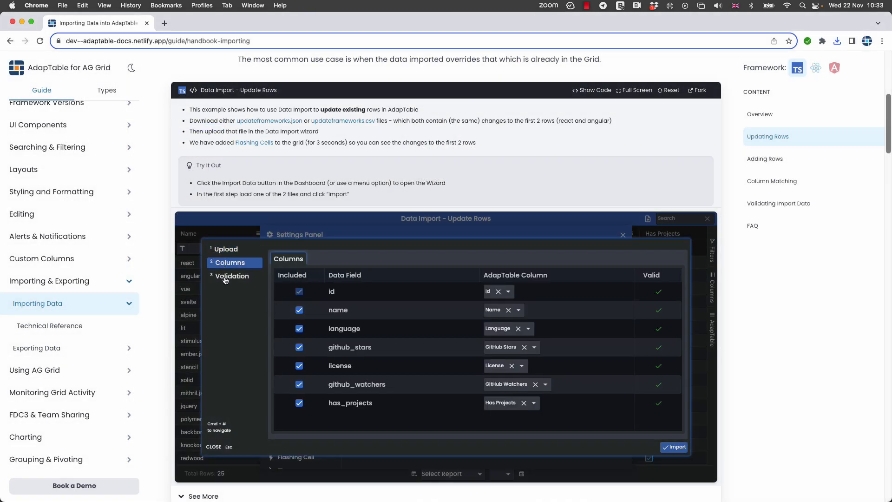
{"action": "left_click", "coordinate": [228, 278]}
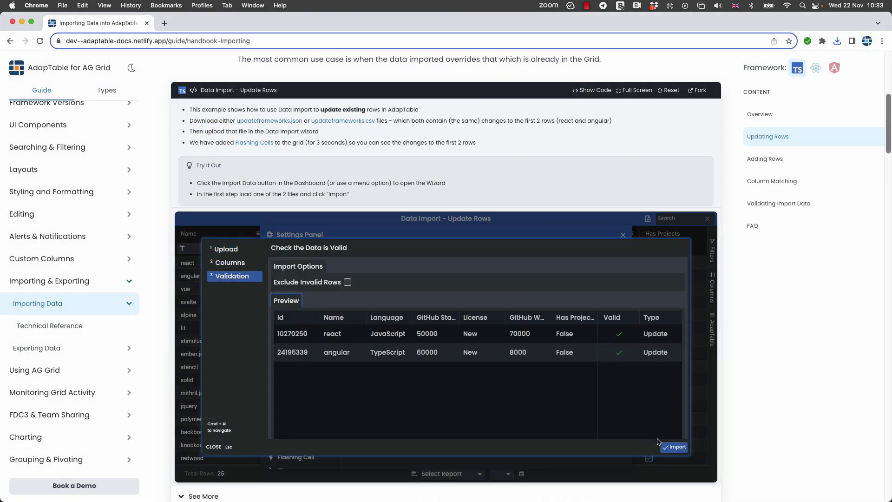
{"action": "left_click", "coordinate": [675, 446]}
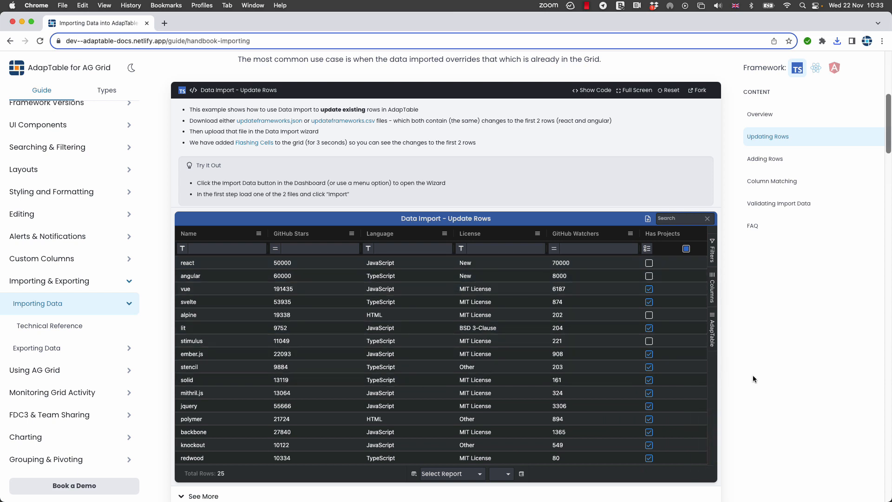
Step: Download addframeworks.json from the Add Rows example and inspect its contents in the Downloads folder
{"action": "scroll", "coordinate": [753, 376], "scroll_direction": "down", "scroll_amount": 10}
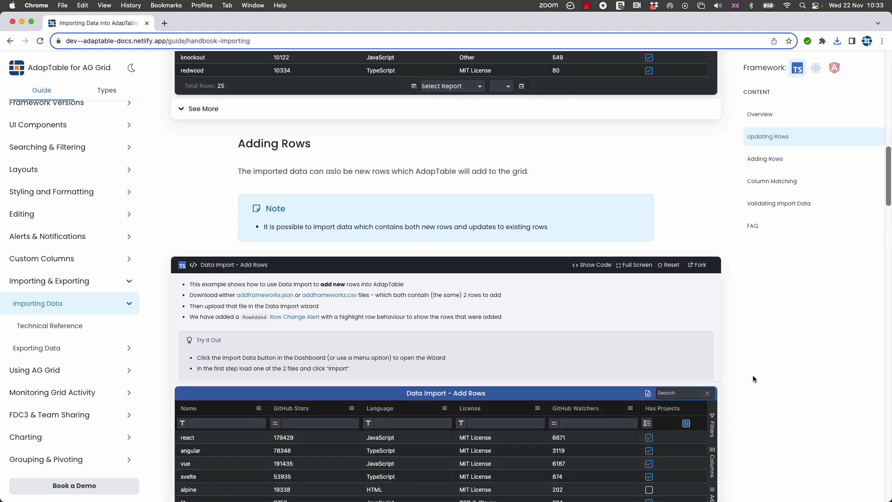
{"action": "scroll", "coordinate": [753, 375], "scroll_direction": "down", "scroll_amount": 2}
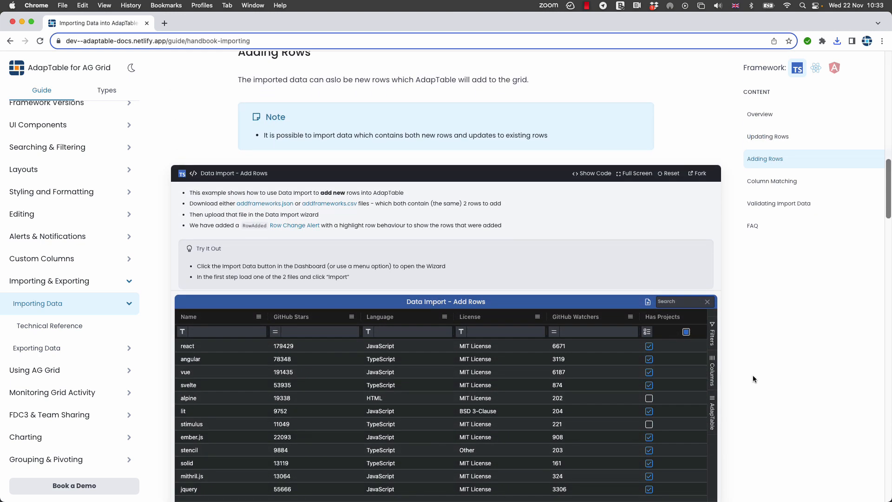
{"action": "scroll", "coordinate": [752, 374], "scroll_direction": "down", "scroll_amount": 3}
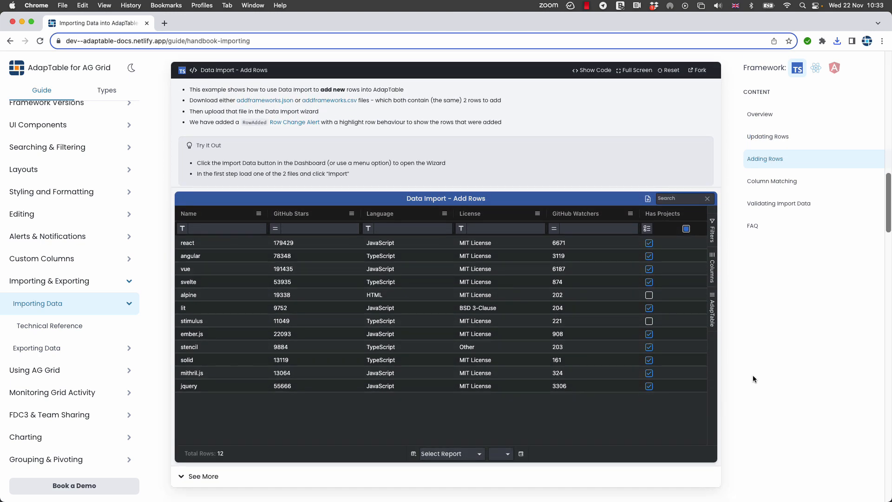
{"action": "scroll", "coordinate": [752, 375], "scroll_direction": "up", "scroll_amount": 1}
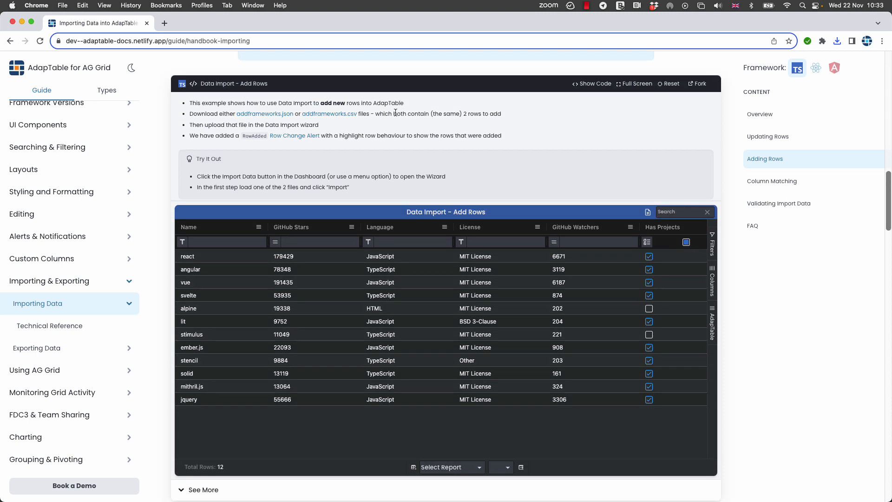
{"action": "left_click", "coordinate": [258, 117]}
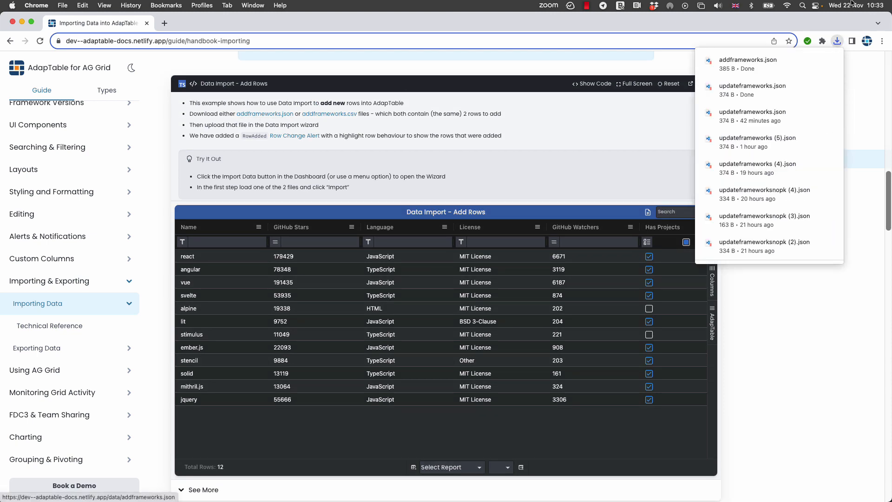
{"action": "left_click", "coordinate": [816, 60]}
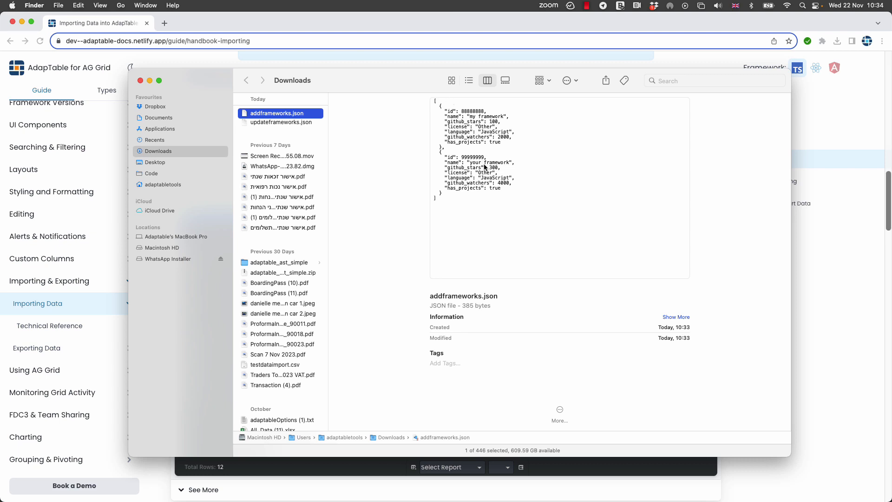
{"action": "left_click", "coordinate": [839, 300]}
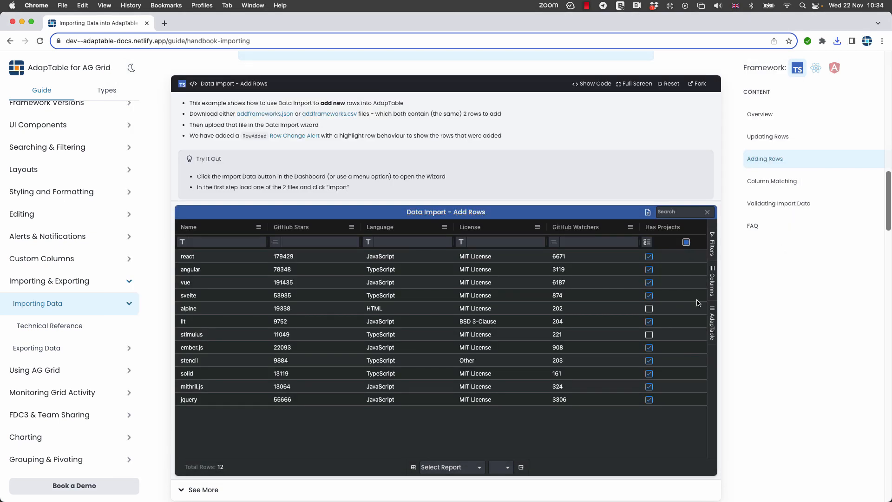
Step: Import addframeworks.json into the Add Rows grid through the data import wizard
{"action": "left_click", "coordinate": [647, 215]}
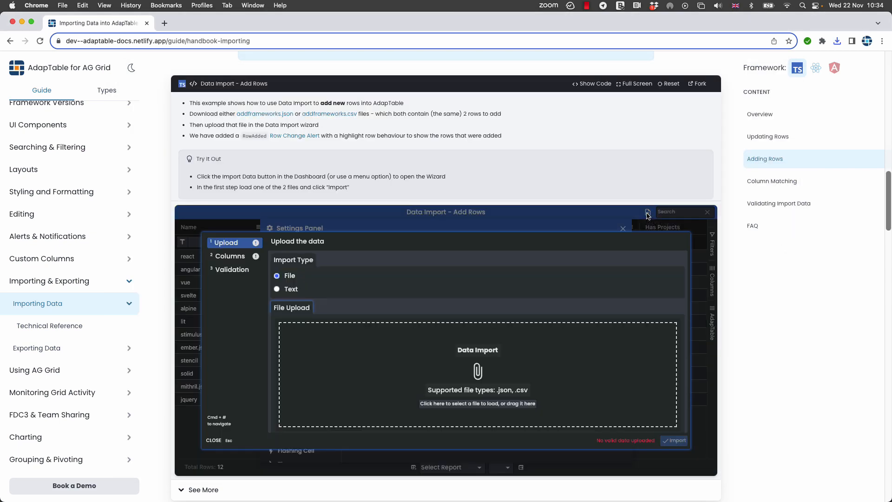
{"action": "left_click", "coordinate": [458, 403]}
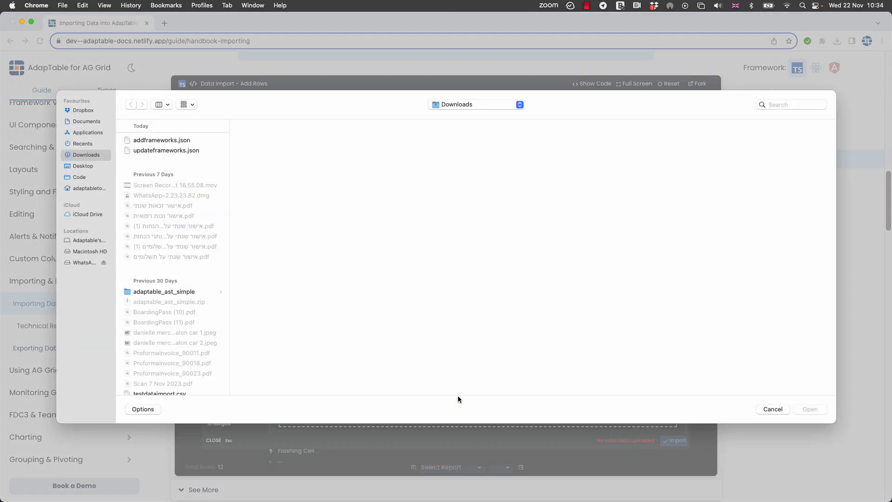
{"action": "left_click", "coordinate": [165, 139]}
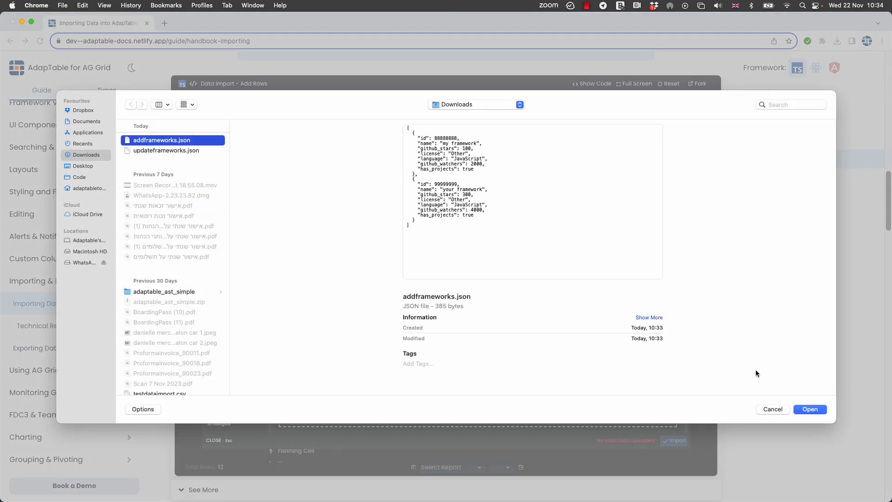
{"action": "left_click", "coordinate": [807, 409]}
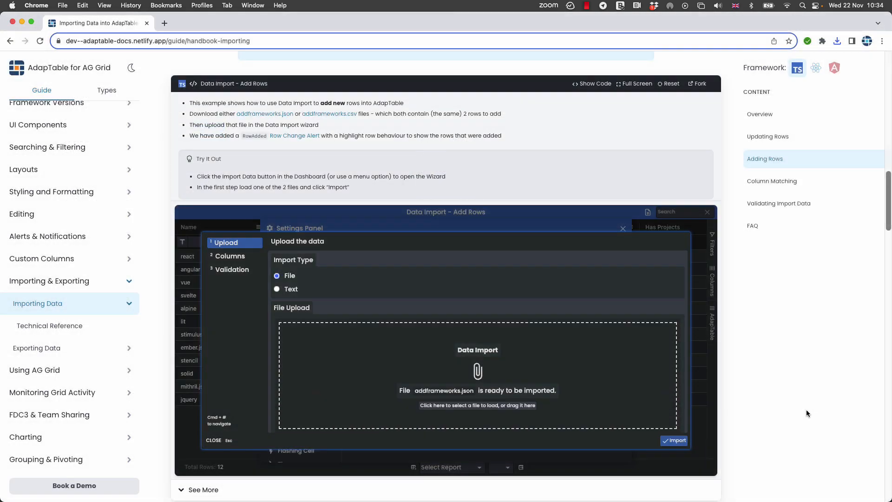
{"action": "left_click", "coordinate": [674, 440]}
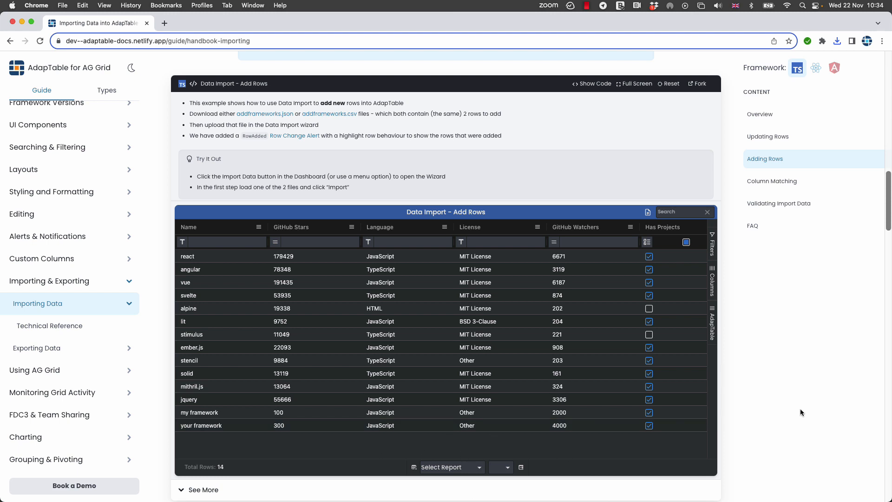
Step: Download columnmatchingframeworks.json from the Matching Columns example
{"action": "scroll", "coordinate": [801, 412], "scroll_direction": "down", "scroll_amount": 1}
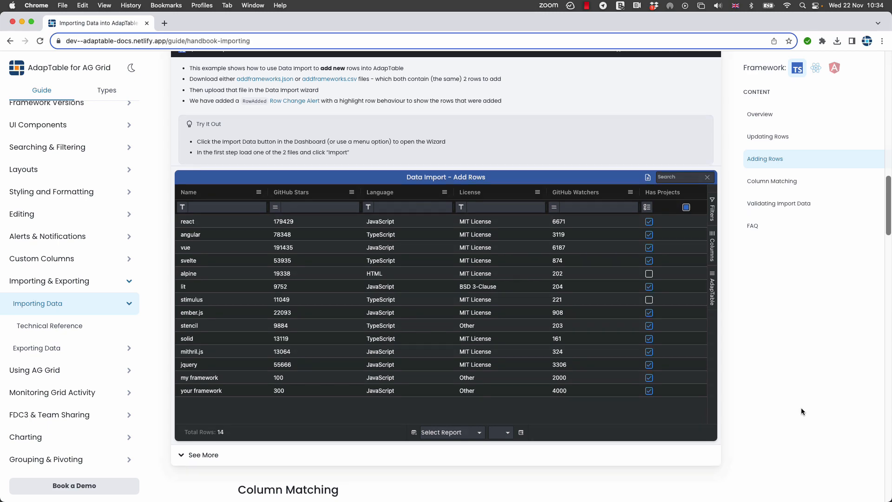
{"action": "scroll", "coordinate": [800, 411], "scroll_direction": "down", "scroll_amount": 10}
{"action": "scroll", "coordinate": [801, 411], "scroll_direction": "down", "scroll_amount": 3}
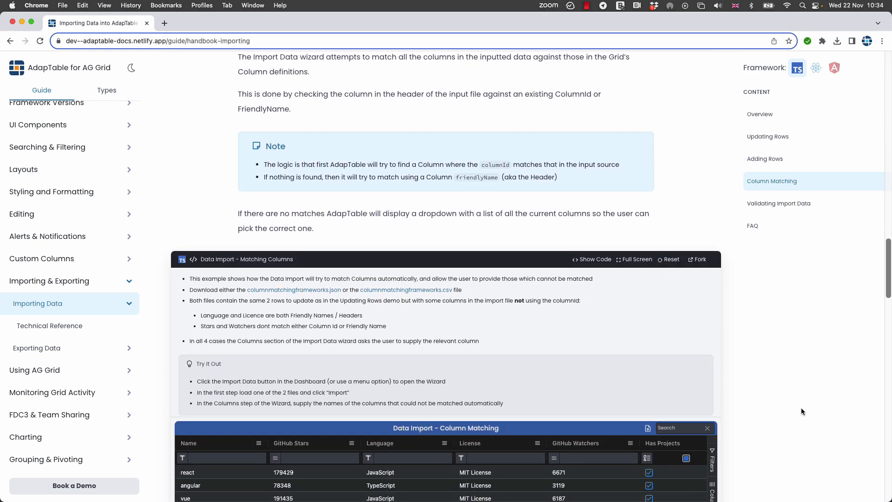
{"action": "scroll", "coordinate": [801, 411], "scroll_direction": "down", "scroll_amount": 2}
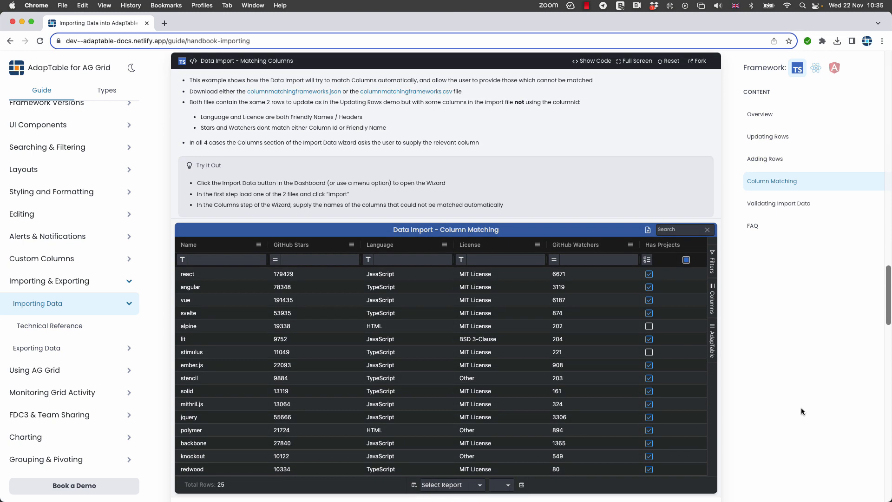
{"action": "scroll", "coordinate": [504, 360], "scroll_direction": "down", "scroll_amount": 2}
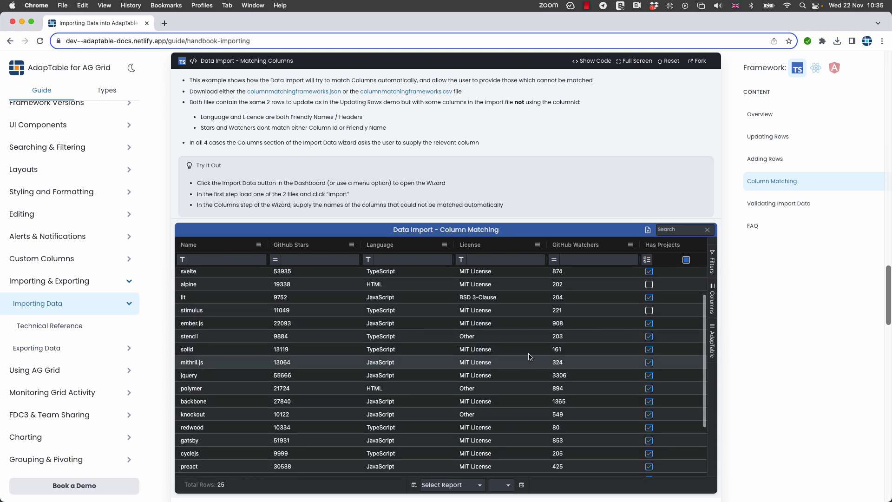
{"action": "scroll", "coordinate": [529, 349], "scroll_direction": "up", "scroll_amount": 2}
{"action": "scroll", "coordinate": [781, 314], "scroll_direction": "down", "scroll_amount": 2}
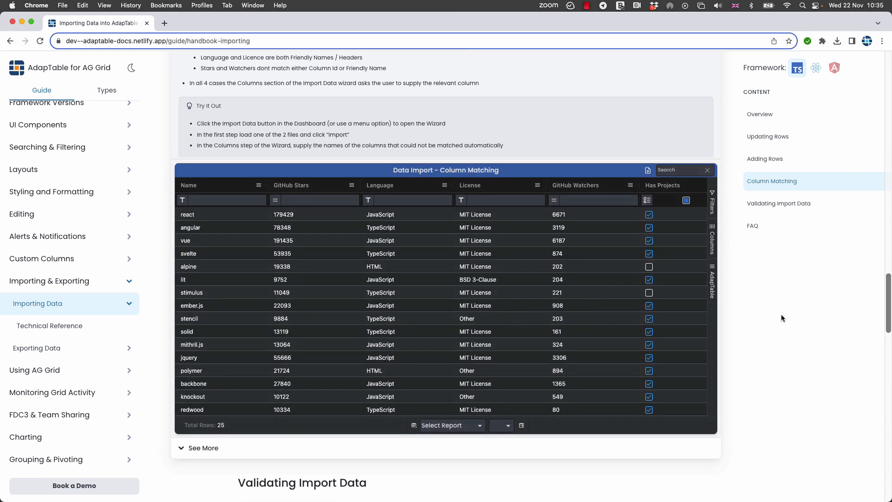
{"action": "scroll", "coordinate": [781, 315], "scroll_direction": "up", "scroll_amount": 1}
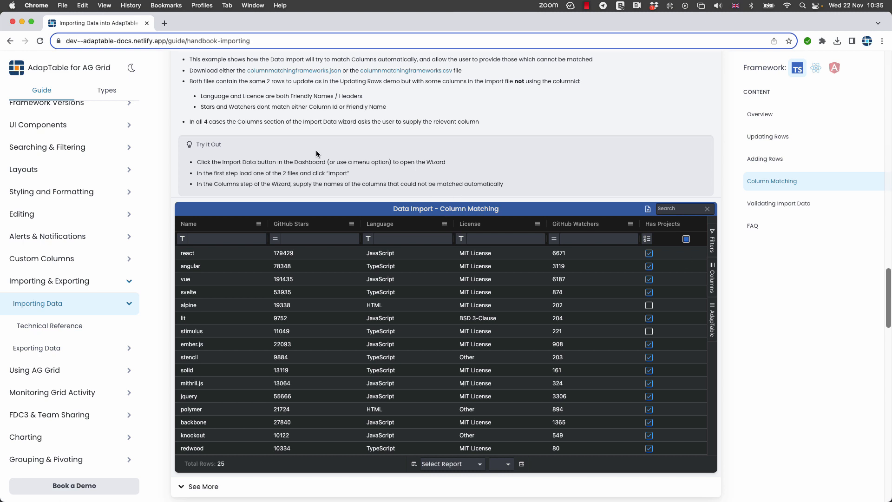
{"action": "left_click", "coordinate": [283, 73]}
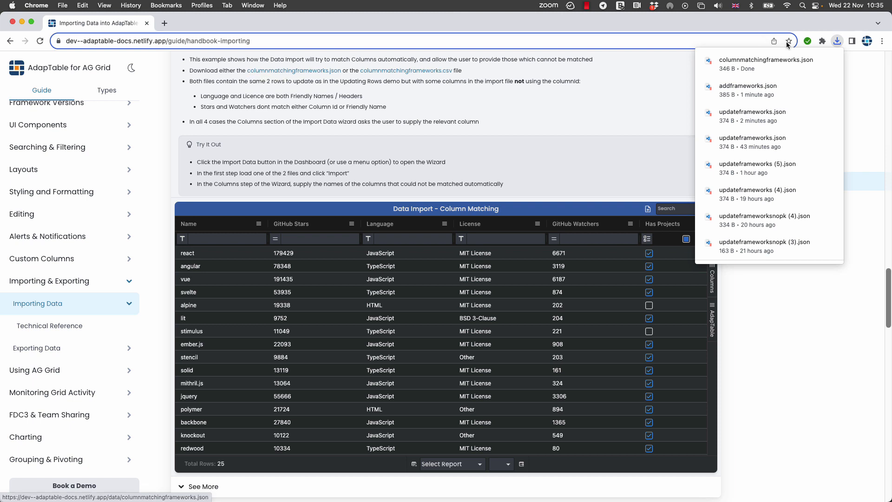
Step: Inspect columnmatchingframeworks.json in the Downloads folder and load it into the Column Matching grid's data import wizard
{"action": "left_click", "coordinate": [816, 61]}
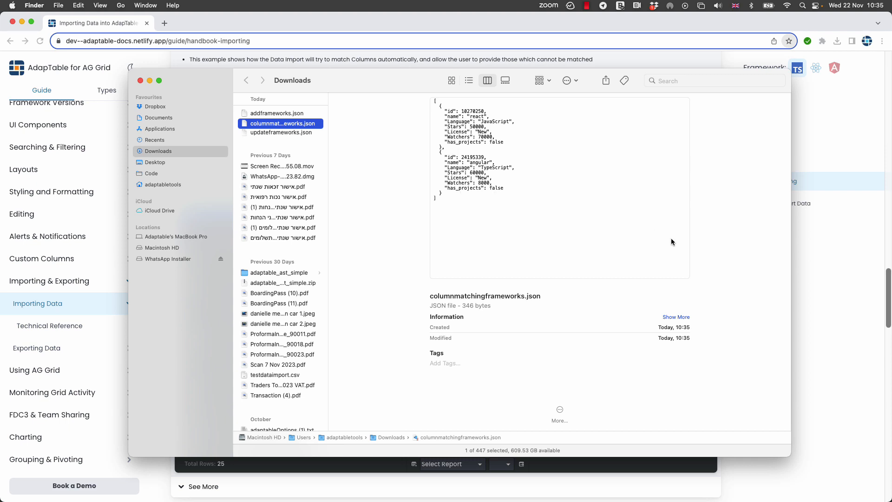
{"action": "left_click", "coordinate": [820, 322]}
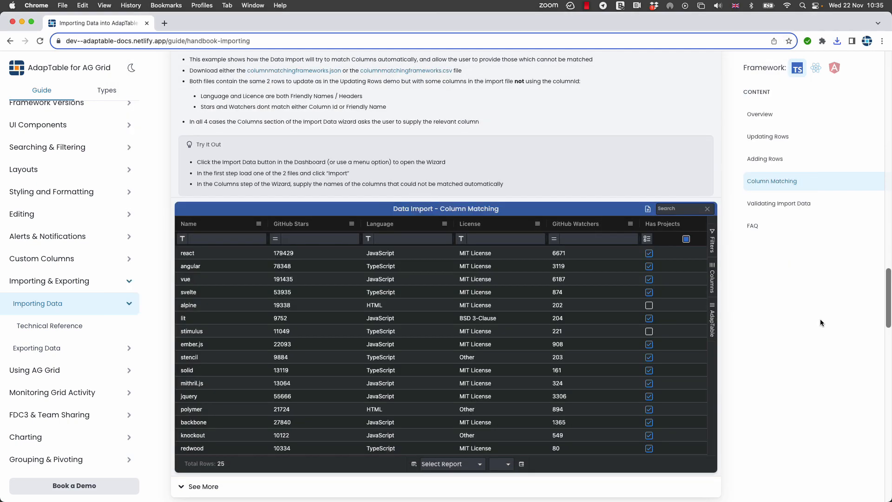
{"action": "left_click", "coordinate": [648, 208]}
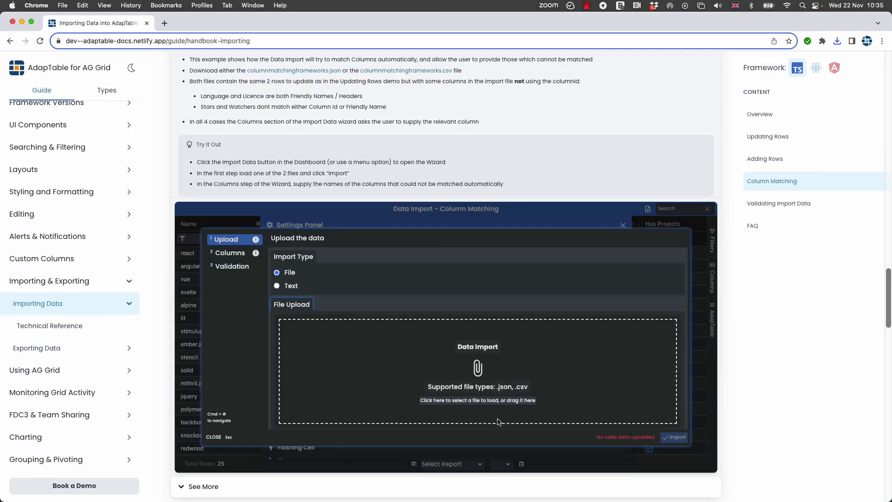
{"action": "left_click", "coordinate": [481, 400]}
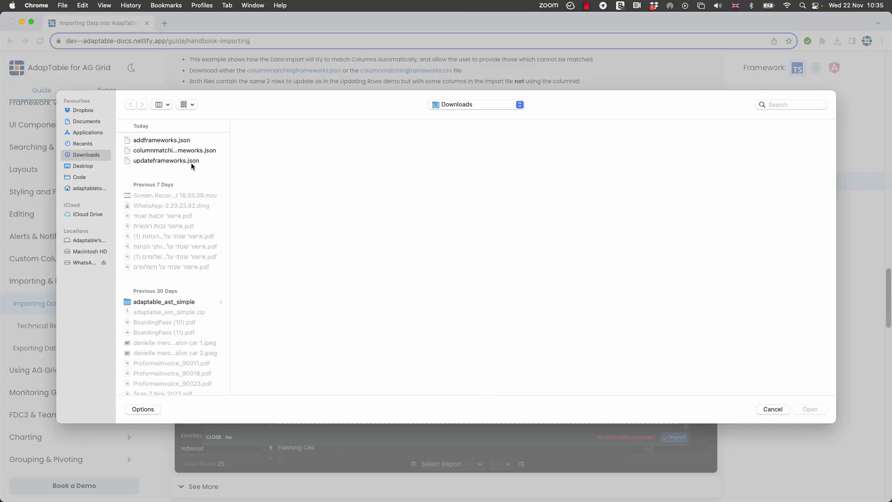
{"action": "left_click", "coordinate": [165, 150]}
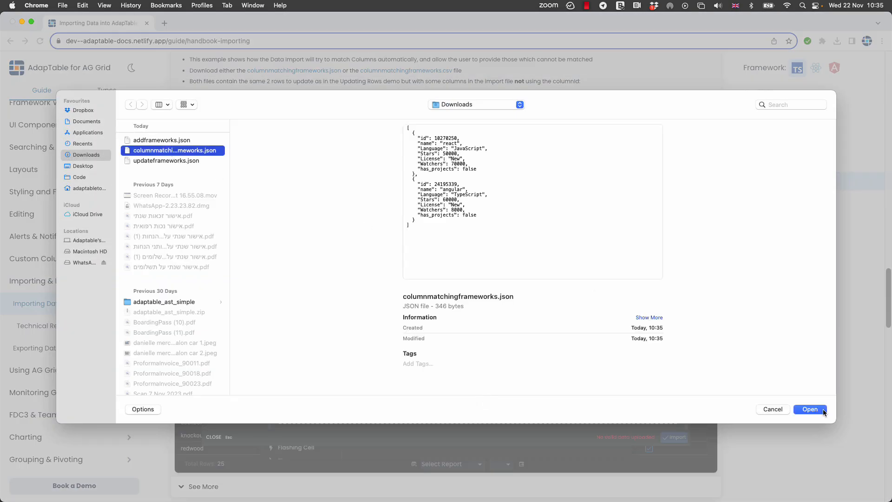
{"action": "left_click", "coordinate": [810, 409]}
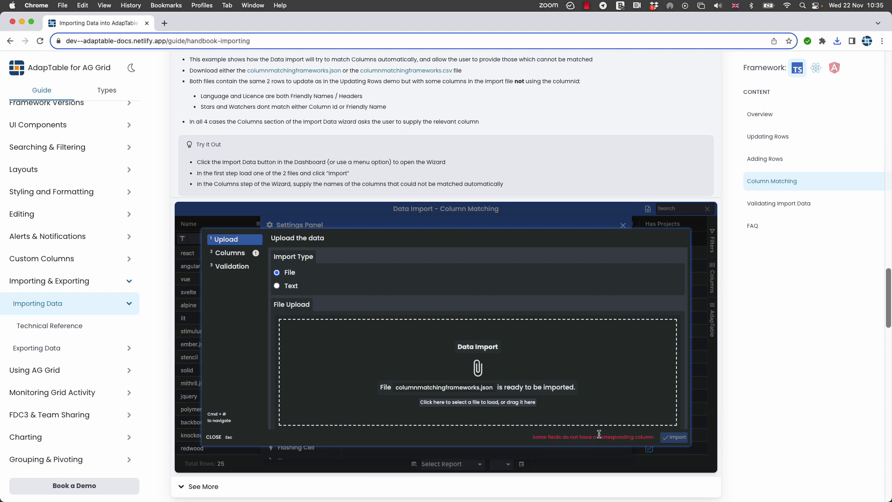
Step: Match Language, Stars, License and Watchers to the Language, GitHub Stars, License and GitHub Watchers columns, and import the rows
{"action": "left_click", "coordinate": [231, 255]}
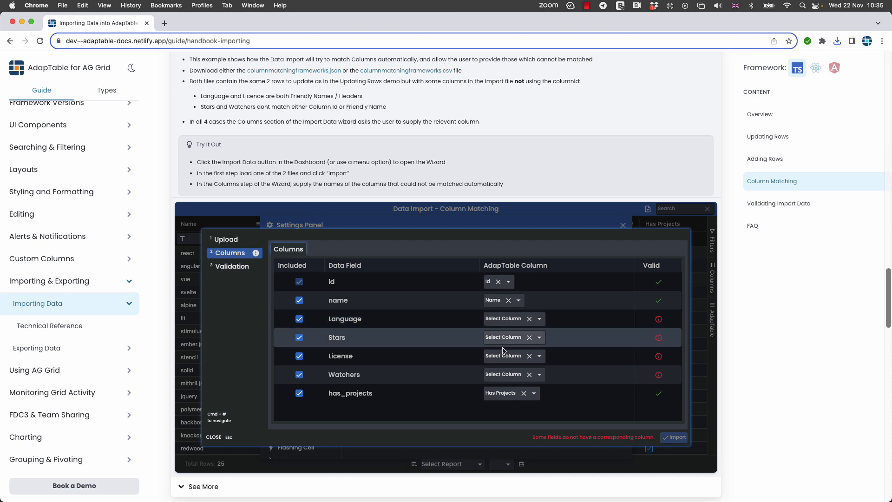
{"action": "left_click", "coordinate": [502, 318]}
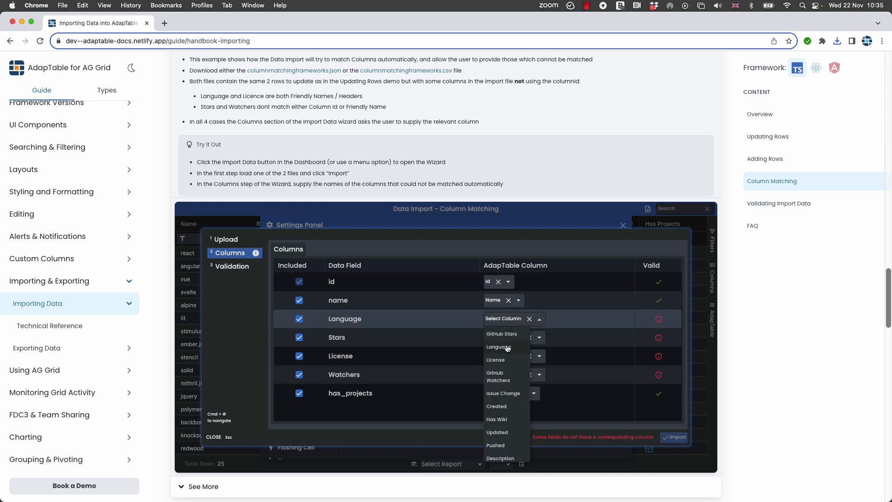
{"action": "left_click", "coordinate": [507, 347]}
{"action": "left_click", "coordinate": [504, 337]}
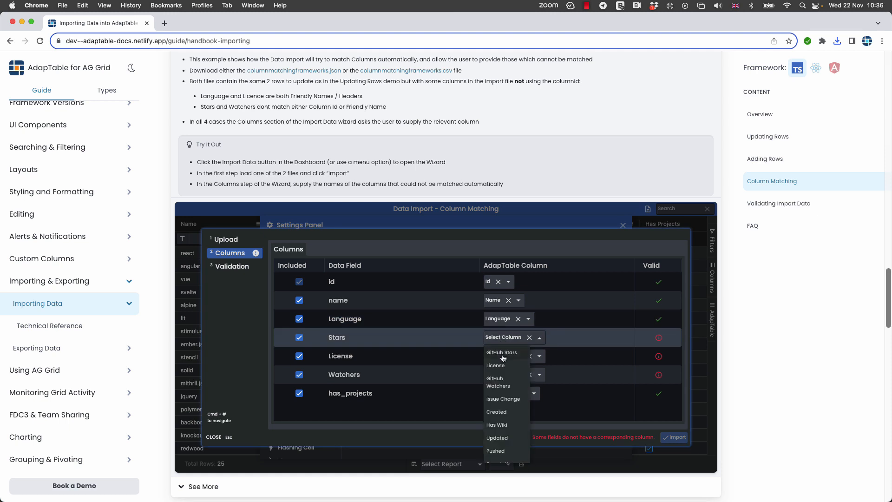
{"action": "left_click", "coordinate": [502, 357]}
{"action": "left_click", "coordinate": [502, 357]}
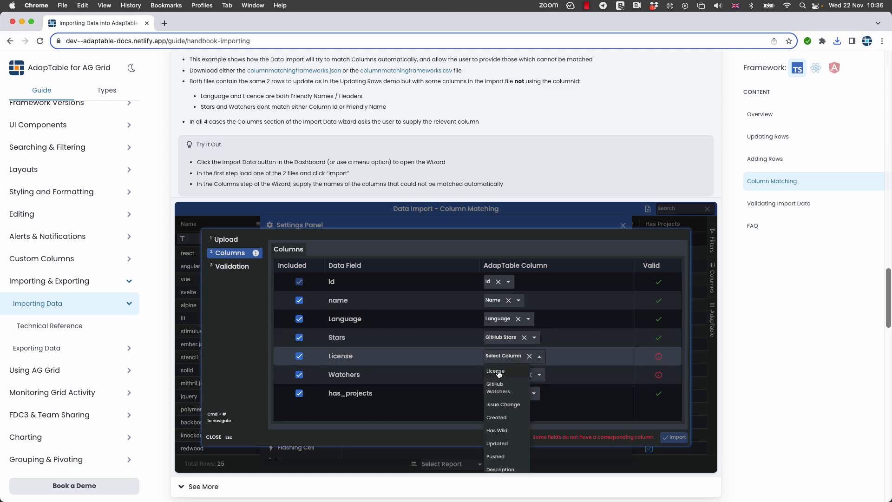
{"action": "left_click", "coordinate": [499, 372]}
{"action": "left_click", "coordinate": [506, 375]}
{"action": "left_click", "coordinate": [507, 393]}
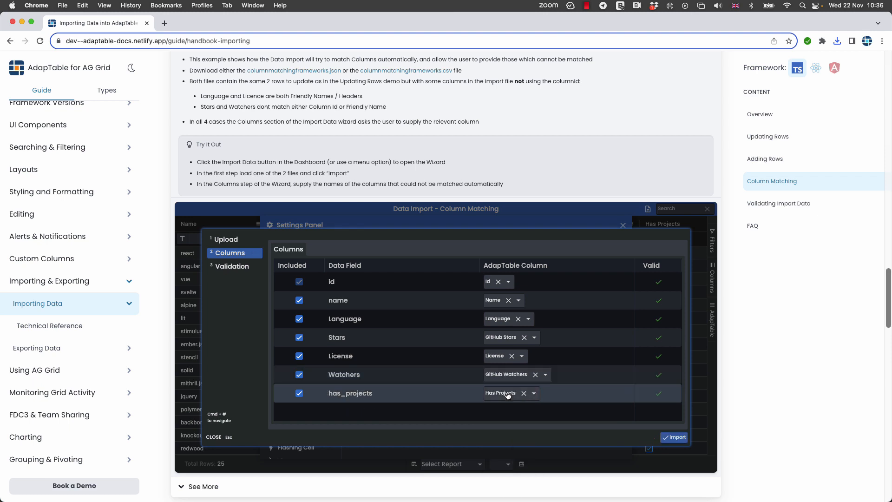
{"action": "left_click", "coordinate": [671, 440]}
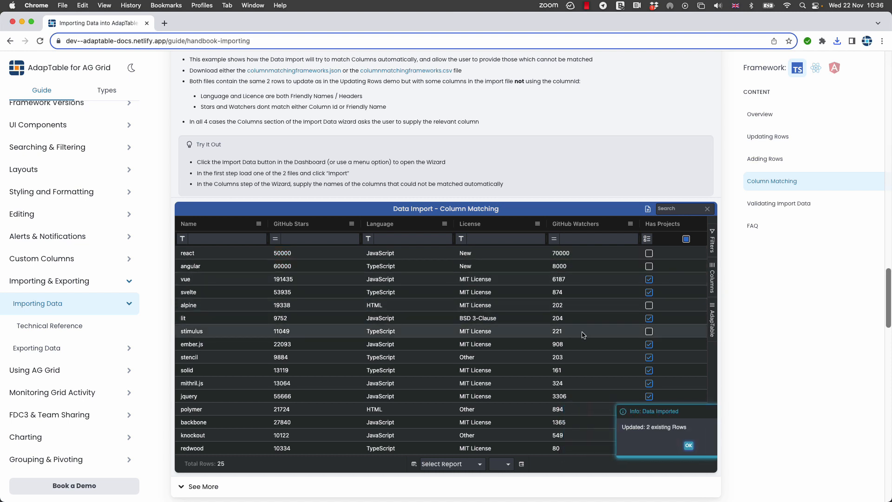
Step: Download updateframeworks.json from the Data Import - Validation example and inspect its contents in the Downloads folder
{"action": "scroll", "coordinate": [767, 341], "scroll_direction": "down", "scroll_amount": 5}
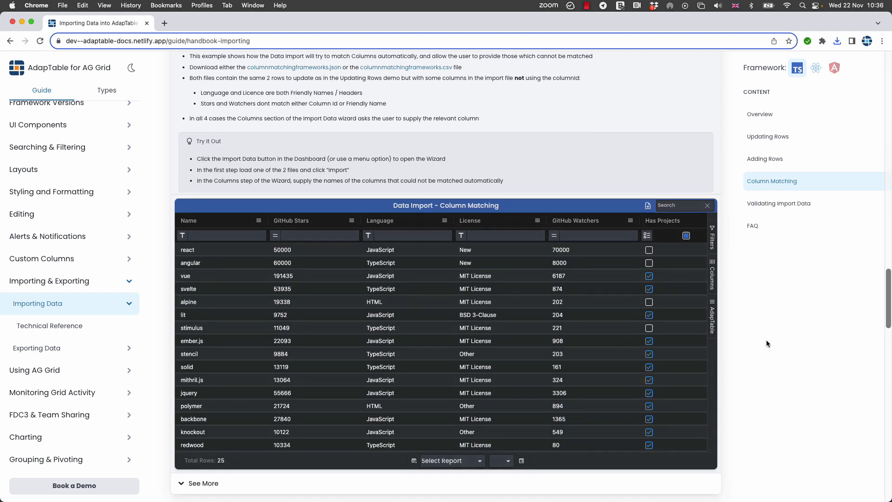
{"action": "scroll", "coordinate": [767, 343], "scroll_direction": "down", "scroll_amount": 8}
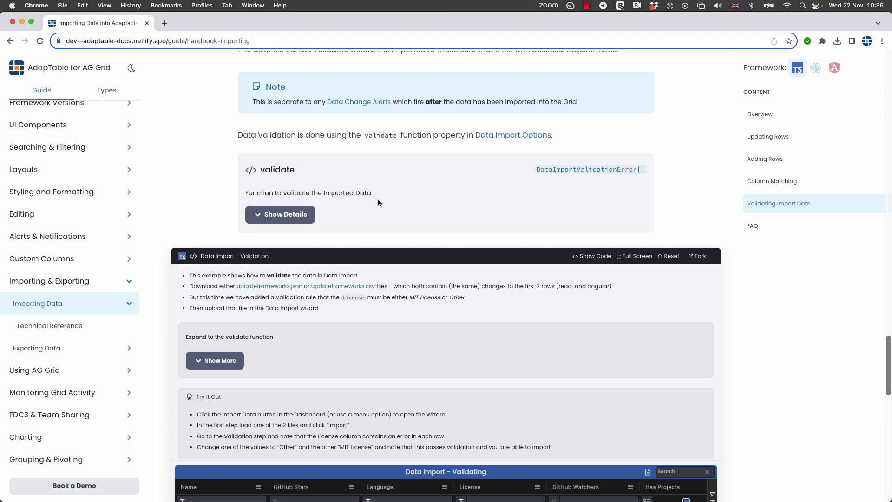
{"action": "scroll", "coordinate": [378, 200], "scroll_direction": "down", "scroll_amount": 5}
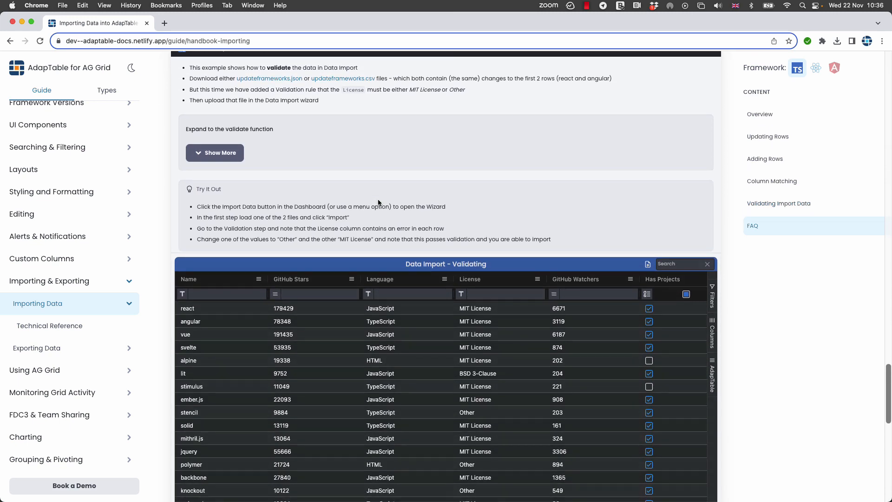
{"action": "scroll", "coordinate": [378, 202], "scroll_direction": "down", "scroll_amount": 1}
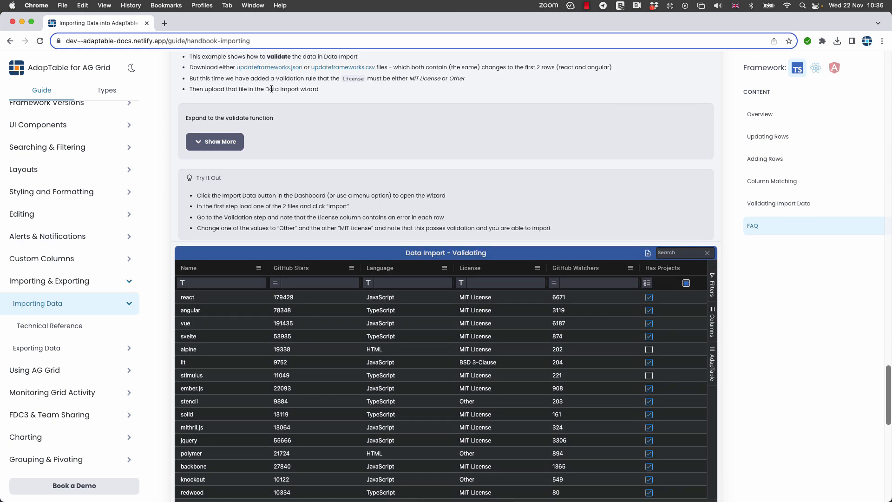
{"action": "scroll", "coordinate": [271, 89], "scroll_direction": "up", "scroll_amount": 1}
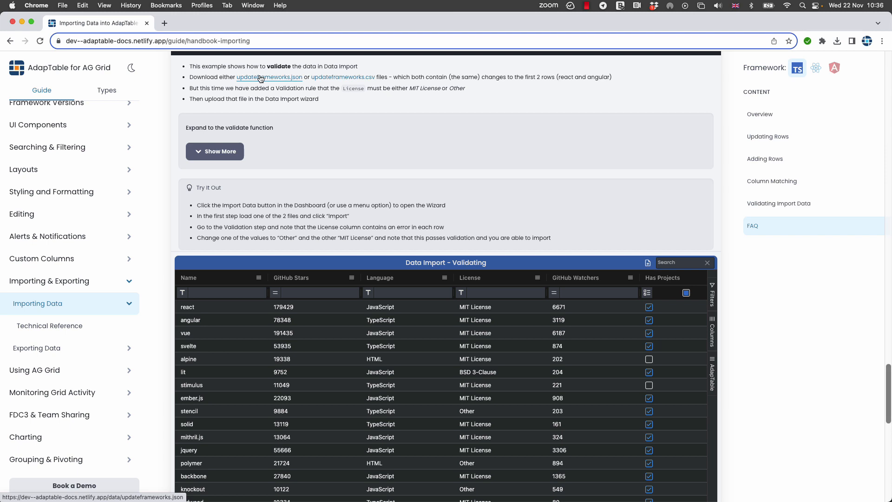
{"action": "left_click", "coordinate": [260, 79]}
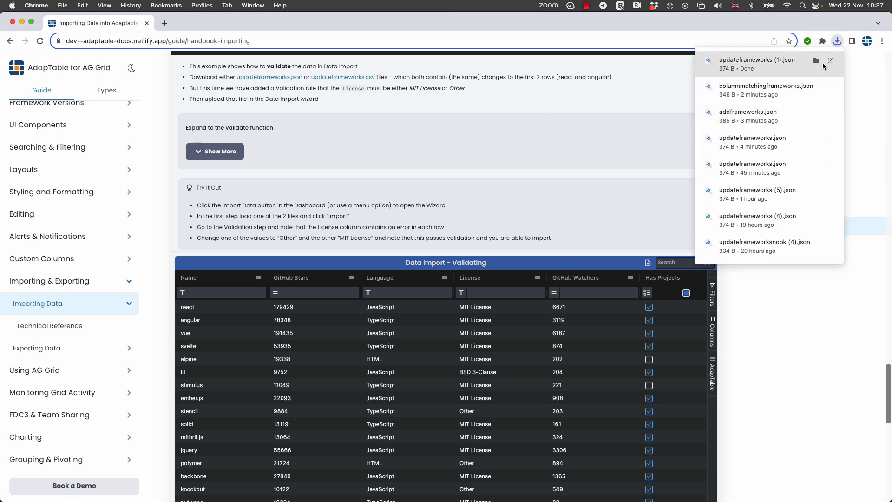
{"action": "left_click", "coordinate": [816, 60]}
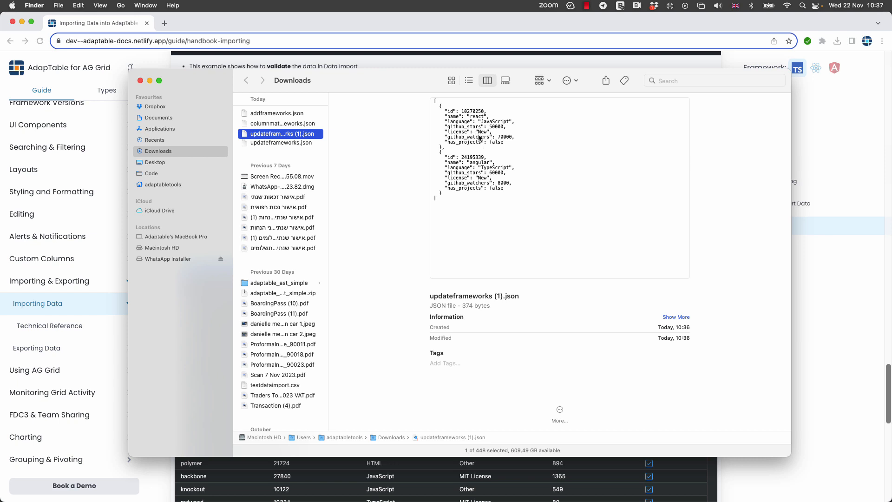
{"action": "double_click", "coordinate": [480, 135]}
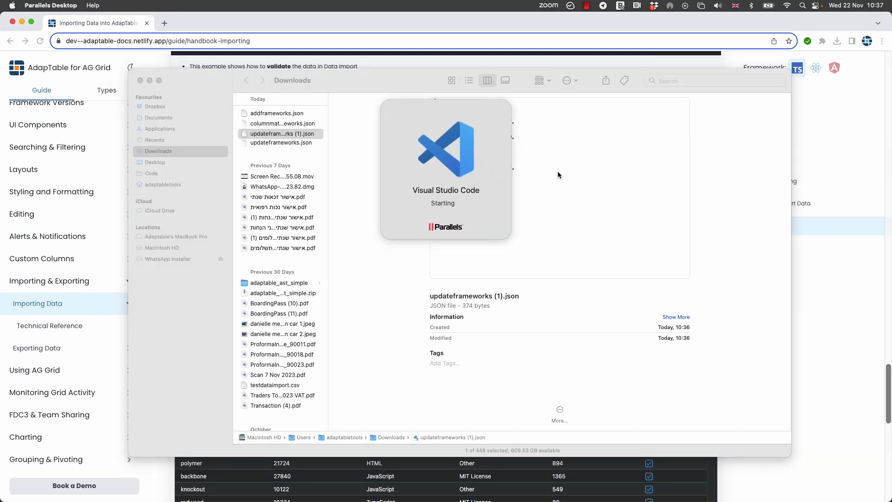
{"action": "left_click", "coordinate": [843, 285]}
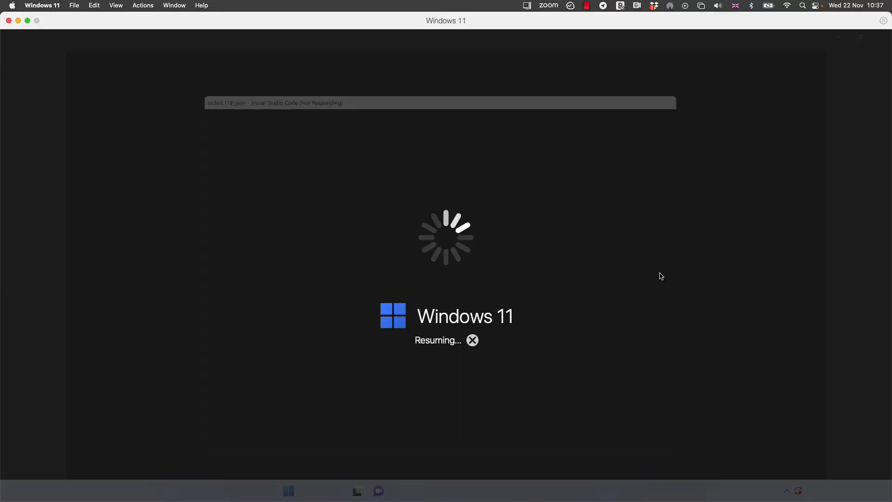
Step: Expand the Validation example's validate function and examine its condition on the license values
{"action": "scroll", "coordinate": [444, 206], "scroll_direction": "down", "scroll_amount": 3}
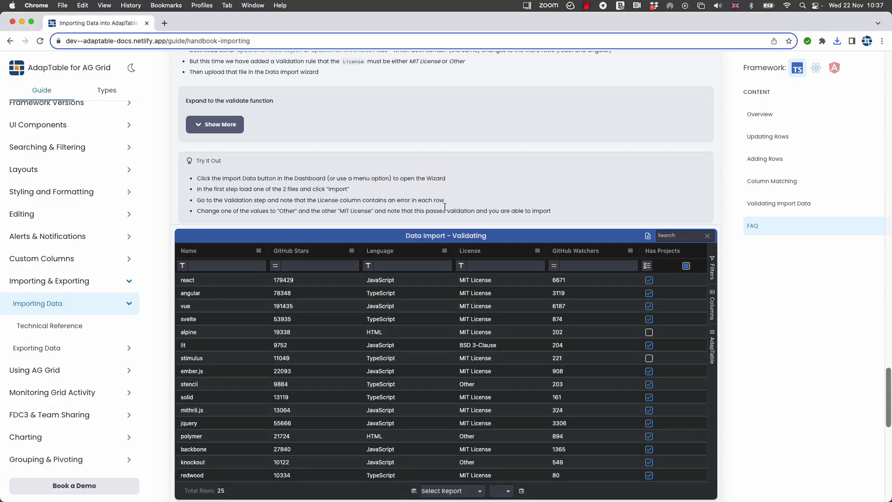
{"action": "scroll", "coordinate": [444, 207], "scroll_direction": "down", "scroll_amount": 3}
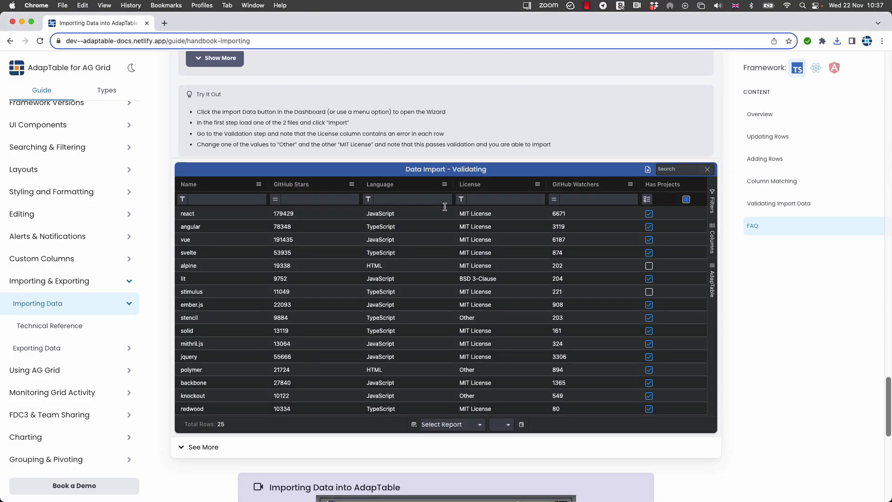
{"action": "scroll", "coordinate": [445, 206], "scroll_direction": "up", "scroll_amount": 5}
{"action": "left_click", "coordinate": [207, 129]}
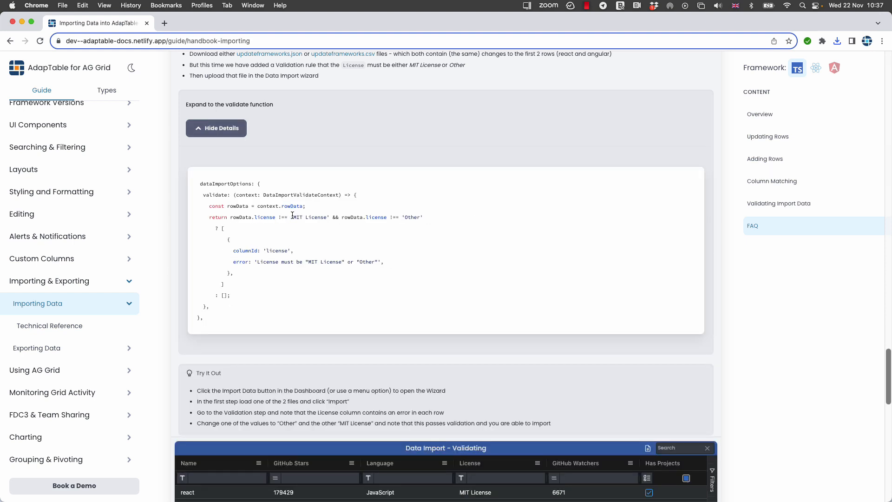
{"action": "left_click_drag", "start_coordinate": [292, 216], "coordinate": [423, 219]}
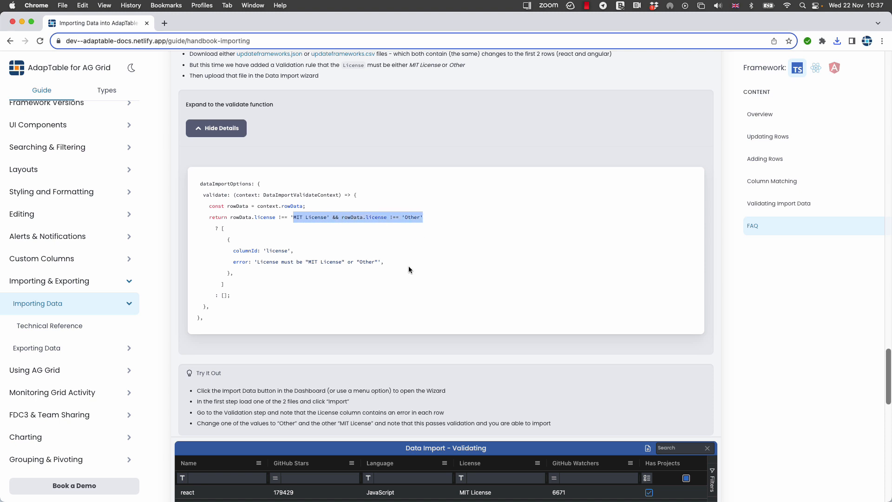
{"action": "key", "text": "super+Tab"}
{"action": "key", "text": "super+Tab"}
Step: Load updateframeworks (1).json into the data import wizard of the Data Import - Validating grid
{"action": "scroll", "coordinate": [462, 278], "scroll_direction": "down", "scroll_amount": 10}
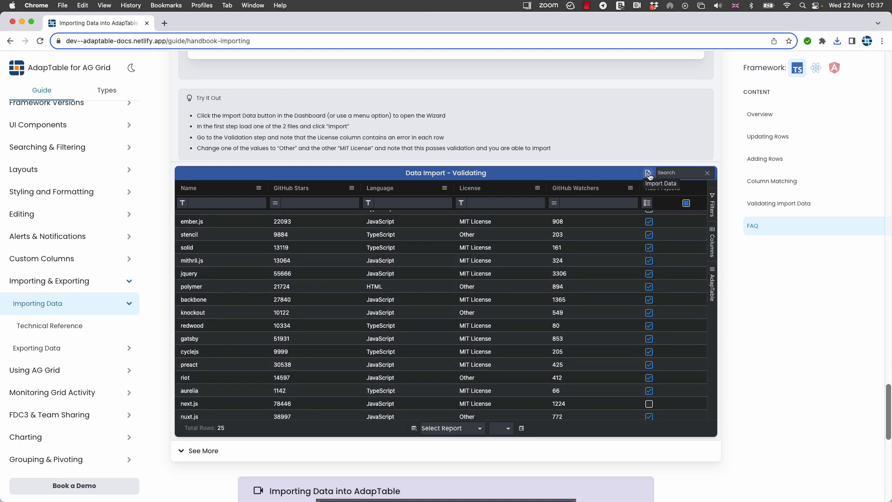
{"action": "left_click", "coordinate": [648, 173]}
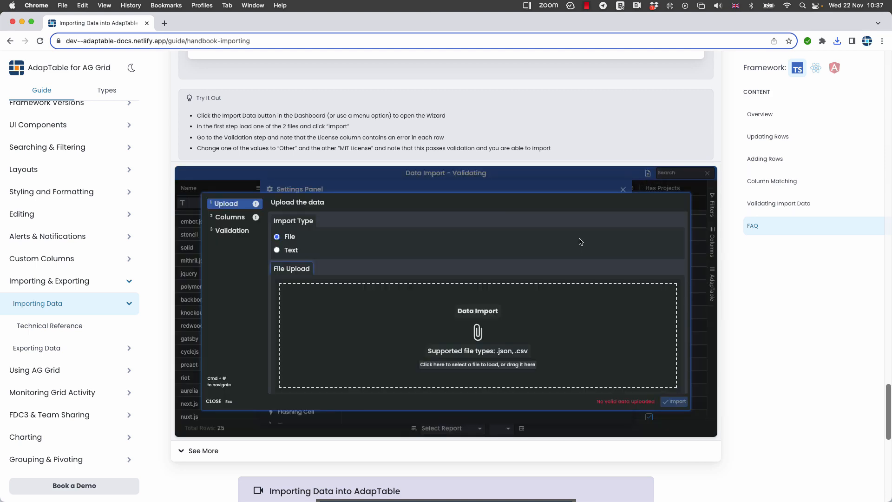
{"action": "left_click", "coordinate": [493, 366]}
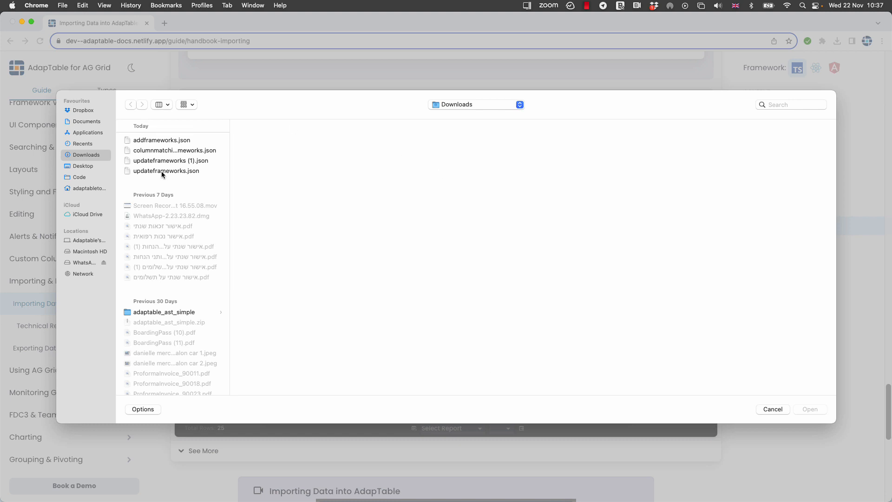
{"action": "left_click", "coordinate": [163, 161]}
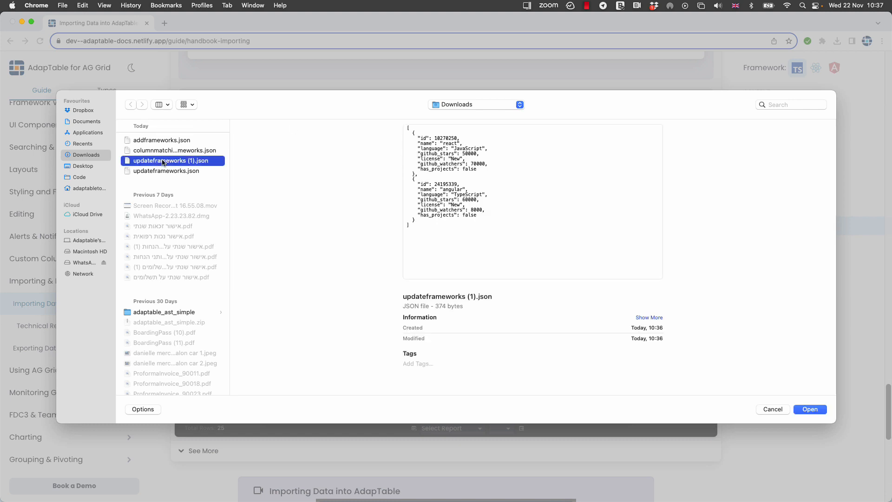
{"action": "left_click", "coordinate": [806, 409]}
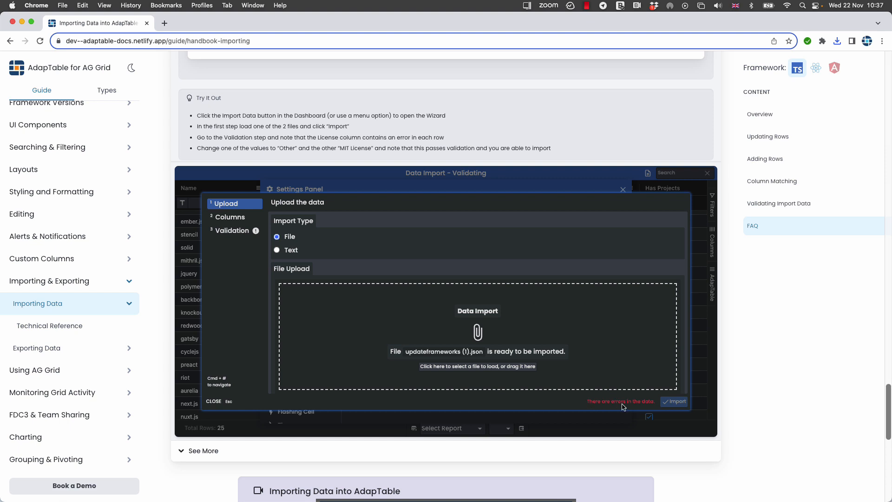
Step: Check the wizard's column matching and validation preview, and read the validation error on the react row
{"action": "left_click", "coordinate": [229, 223]}
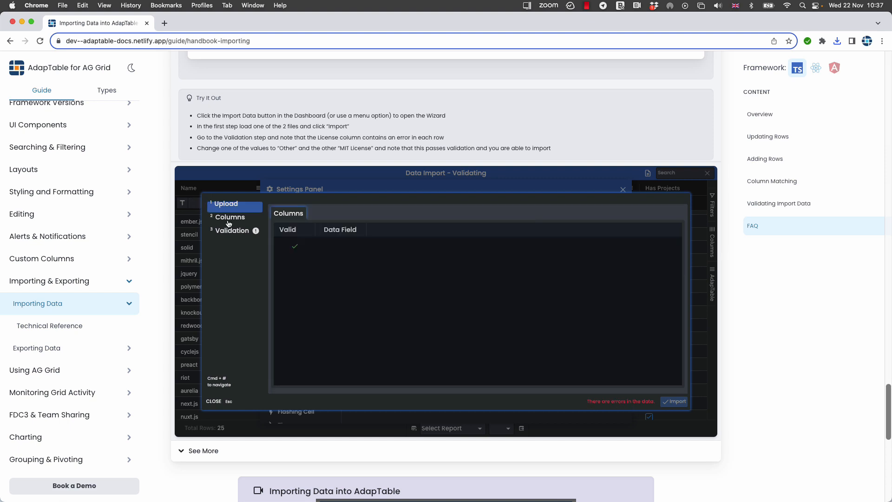
{"action": "left_click", "coordinate": [227, 232]}
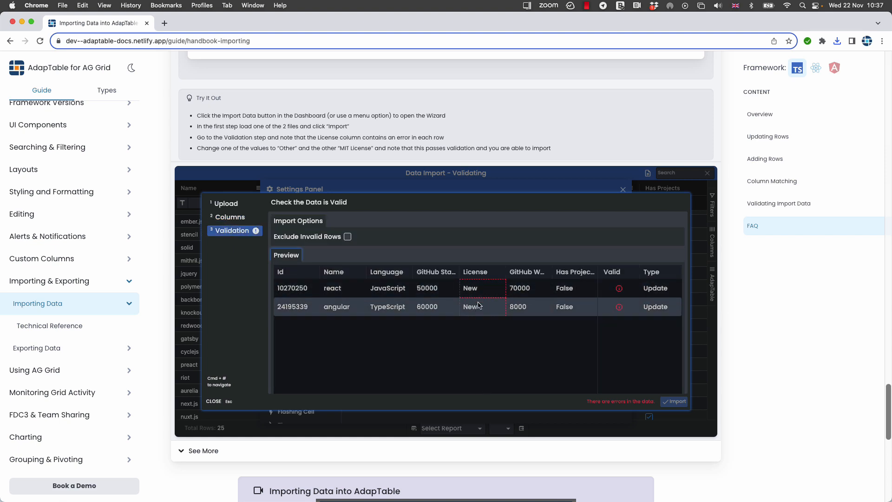
{"action": "mouse_move", "coordinate": [619, 290]}
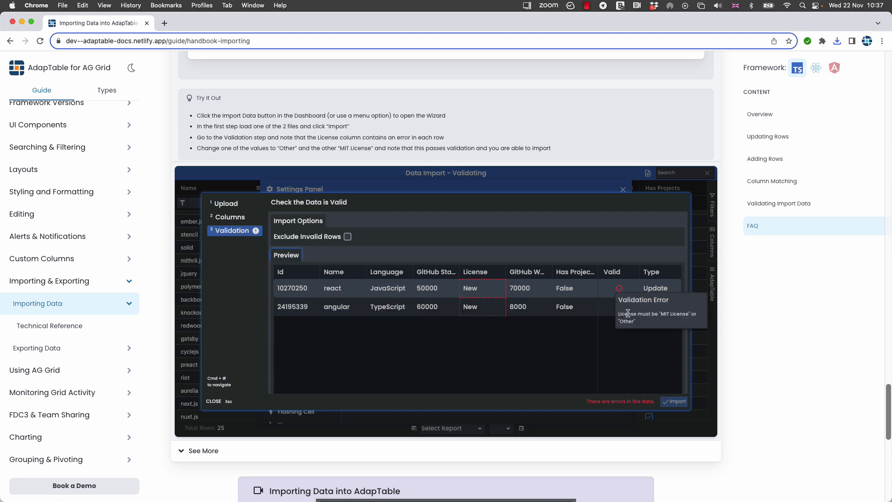
Step: Set the react row's License to Other in the validation preview
{"action": "double_click", "coordinate": [468, 288]}
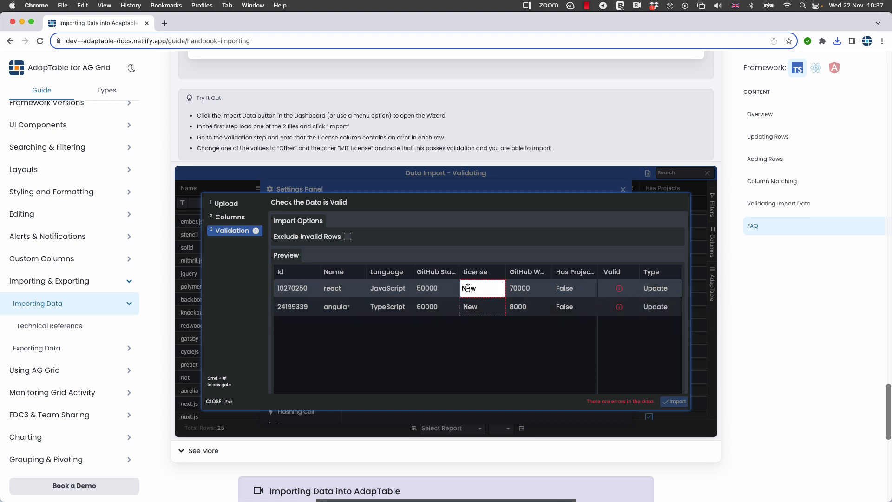
{"action": "key", "text": "BackSpace"}
{"action": "key", "text": "BackSpace"}
{"action": "key", "text": "BackSpace"}
{"action": "type", "text": "Other"}
Step: Set the angular row's License to MIT License in the validation preview and import the corrected rows into the grid
{"action": "left_click", "coordinate": [470, 309]}
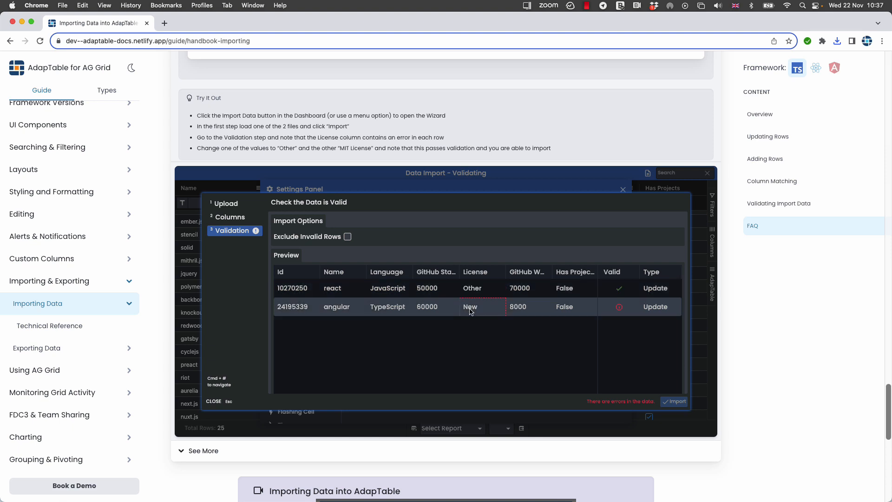
{"action": "double_click", "coordinate": [470, 310]}
{"action": "key", "text": "BackSpace"}
{"action": "key", "text": "BackSpace"}
{"action": "key", "text": "BackSpace"}
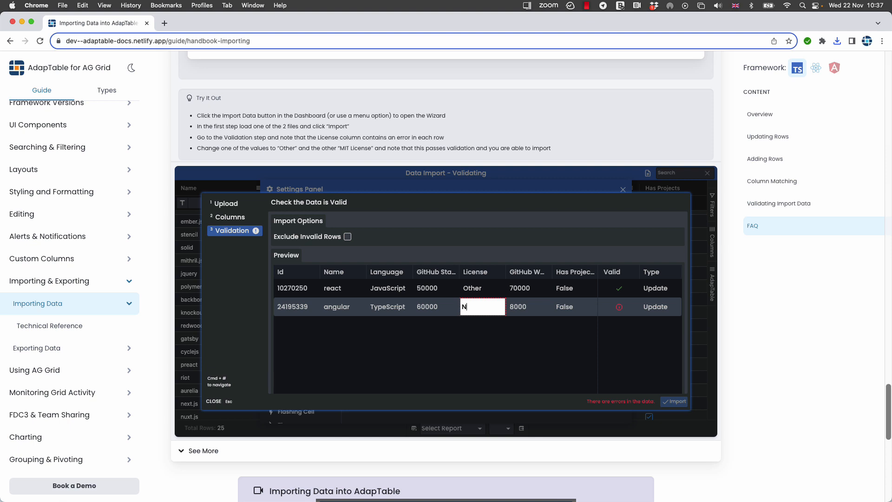
{"action": "type", "text": "MIT License"}
{"action": "key", "text": "Return"}
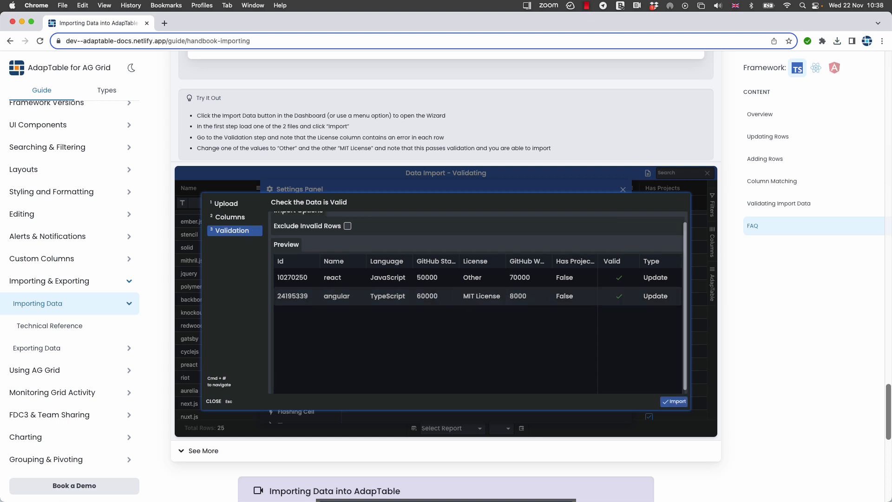
{"action": "left_click", "coordinate": [673, 403]}
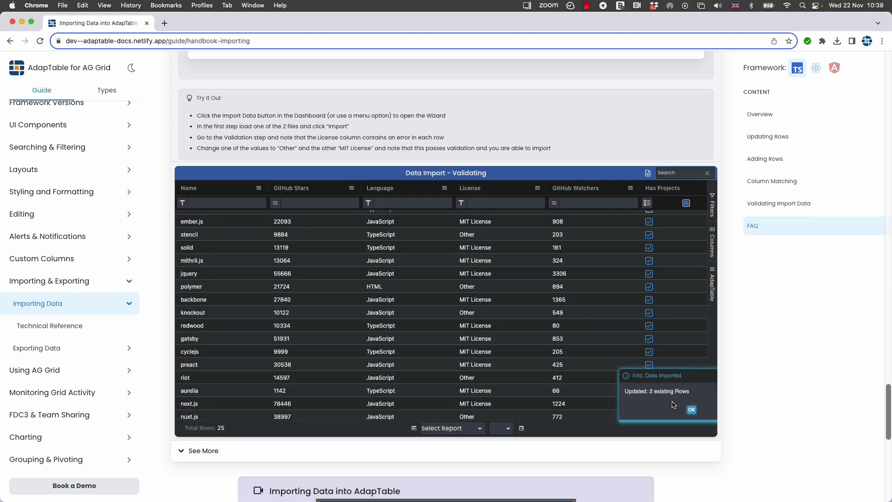
{"action": "scroll", "coordinate": [547, 327], "scroll_direction": "up", "scroll_amount": 3}
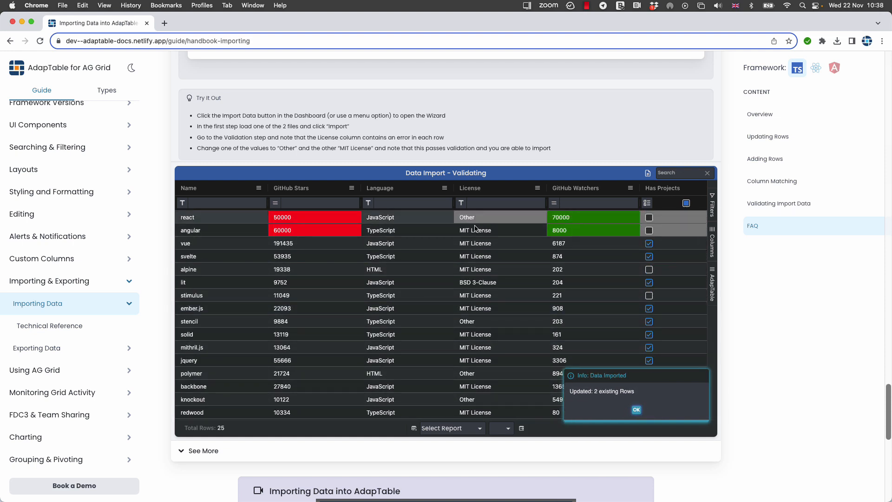